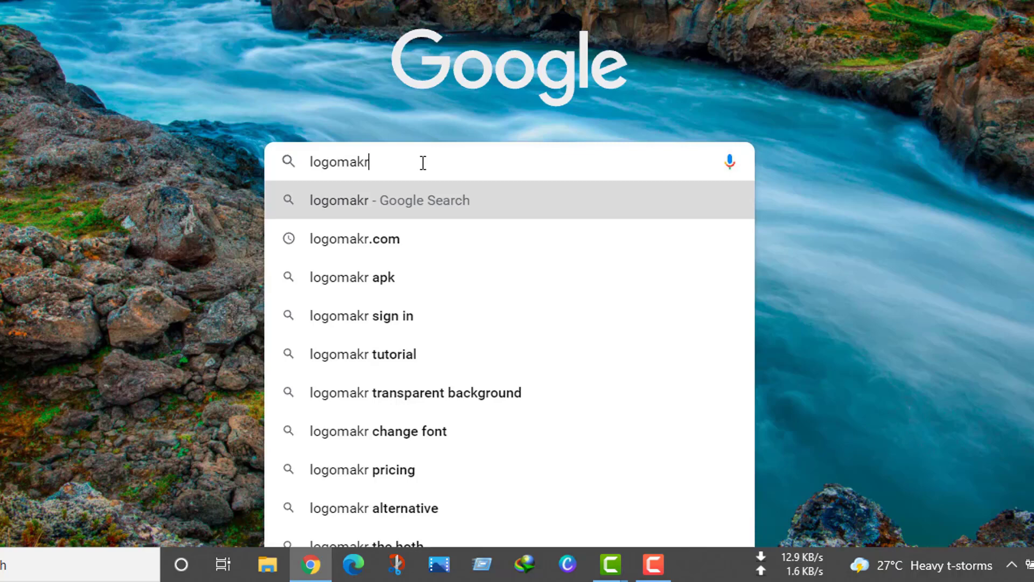
Step: Search Google for logomakr.com, open the Logo Makr site and start a new design
click(447, 252)
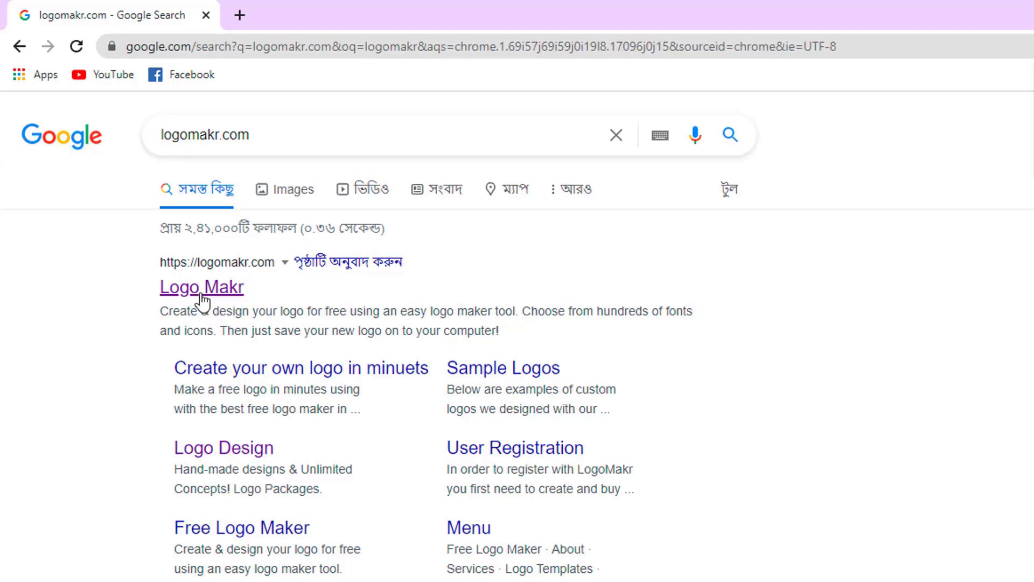
click(231, 267)
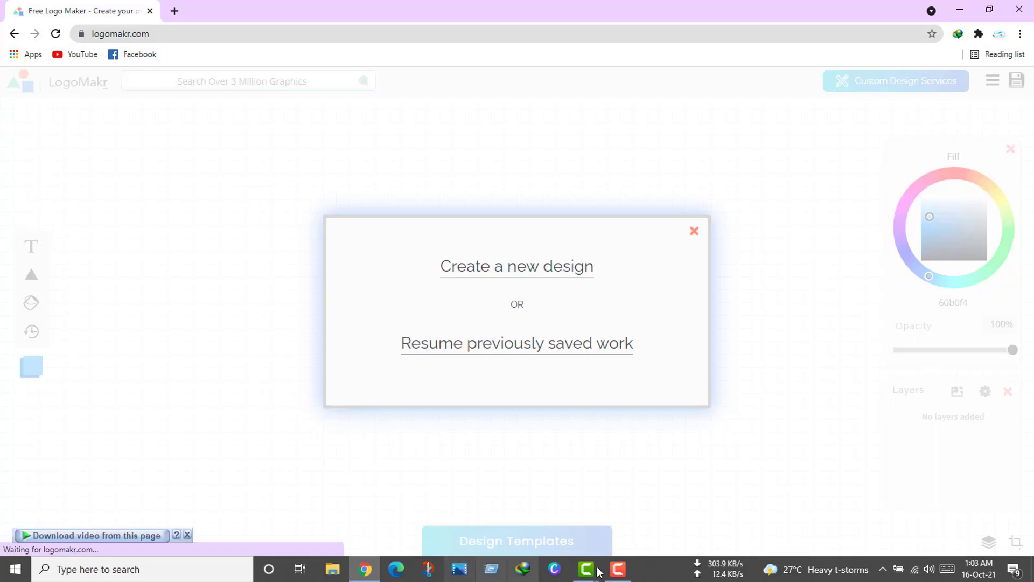
click(188, 534)
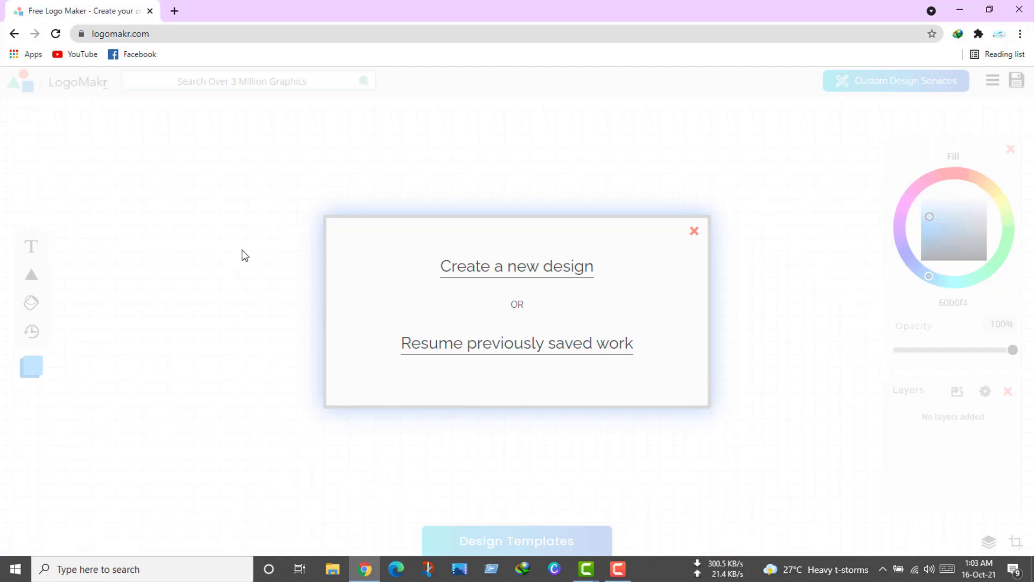
click(529, 272)
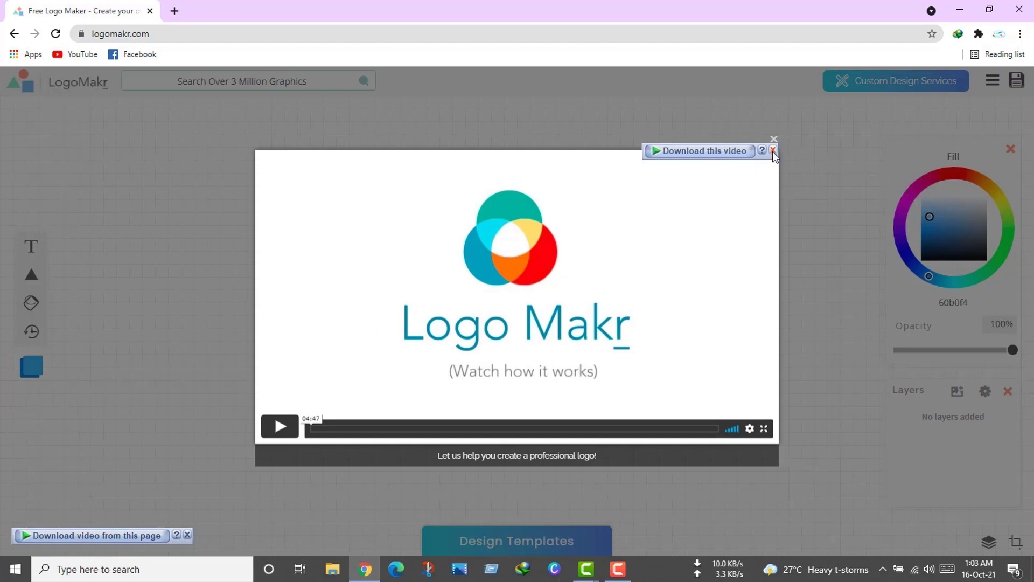
Step: Dismiss the introductory video and go through all three parts of the guided tour to finish it
click(772, 150)
click(774, 140)
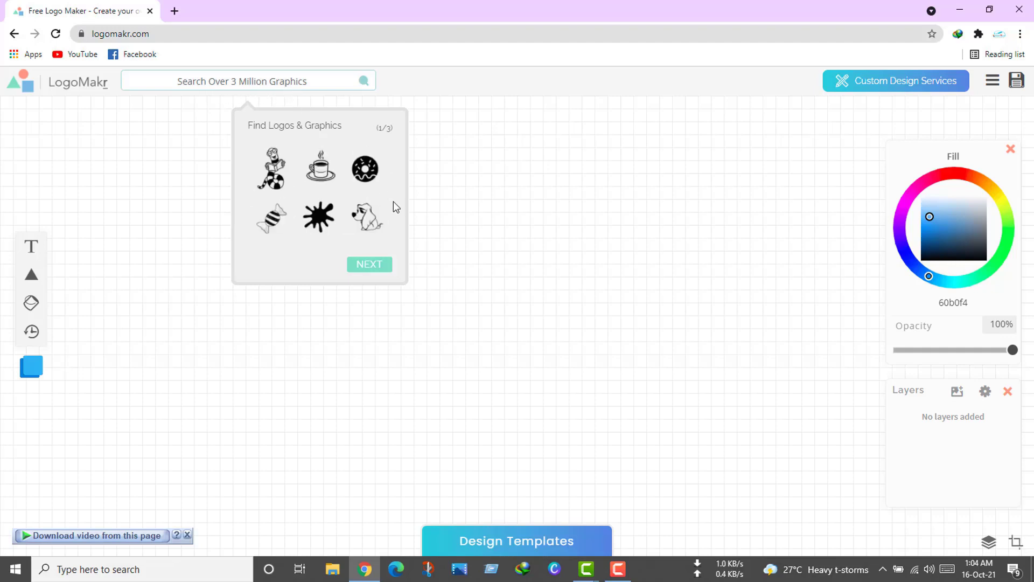
click(377, 271)
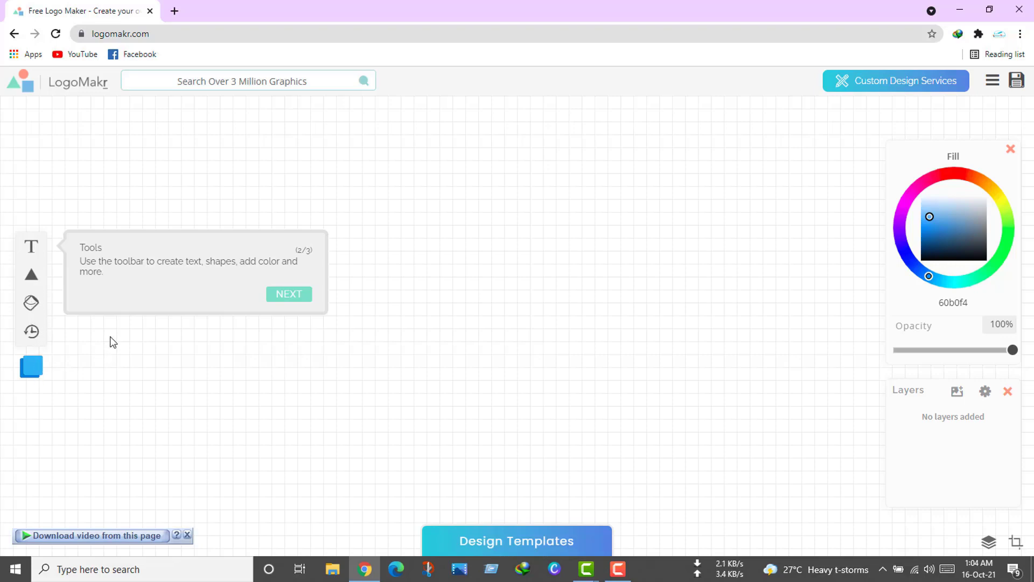
click(291, 297)
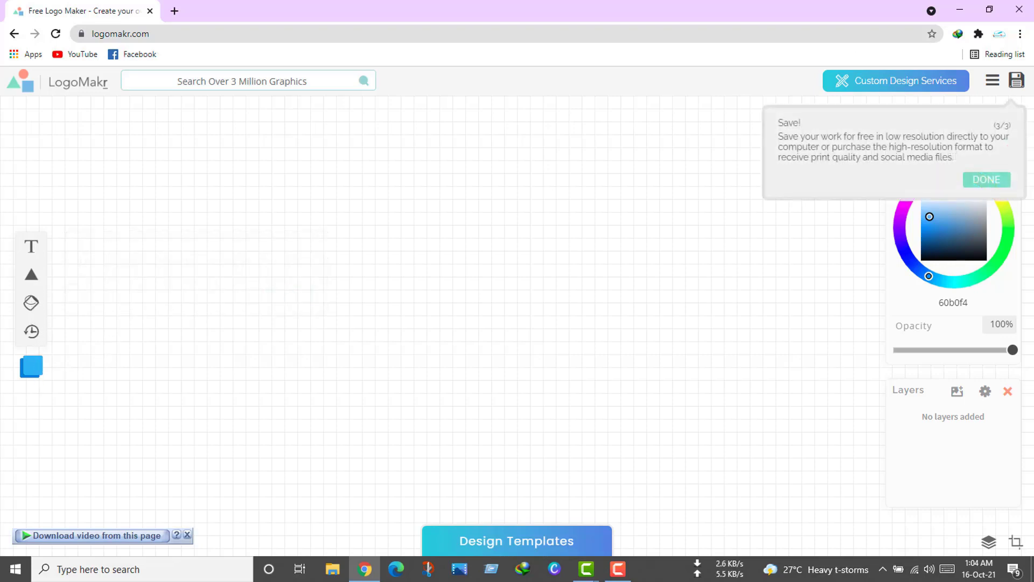
click(992, 182)
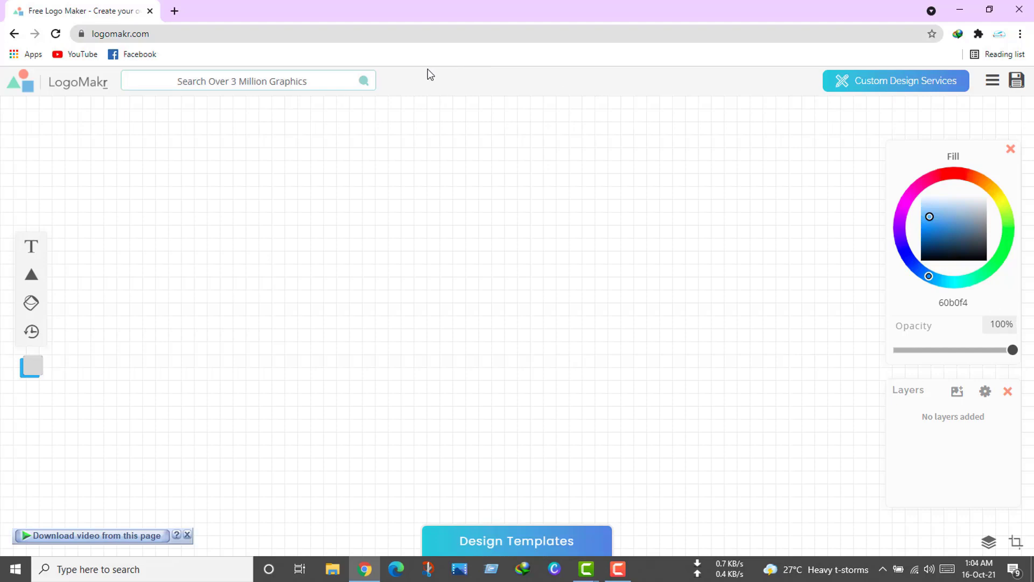
Step: Look over the searchable graphics library and its categories, and return to the empty canvas
click(332, 81)
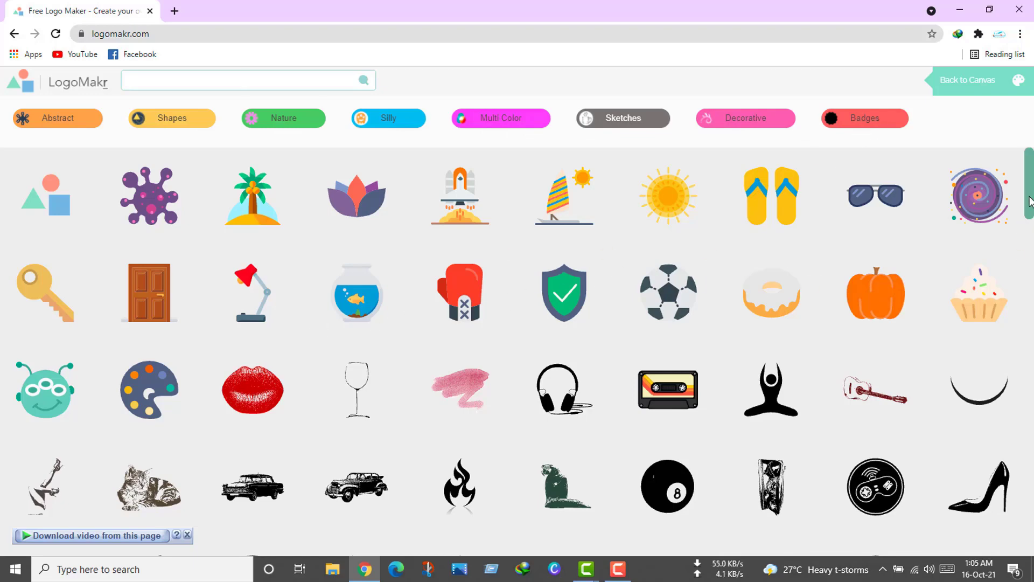
drag(1029, 200, 1028, 102)
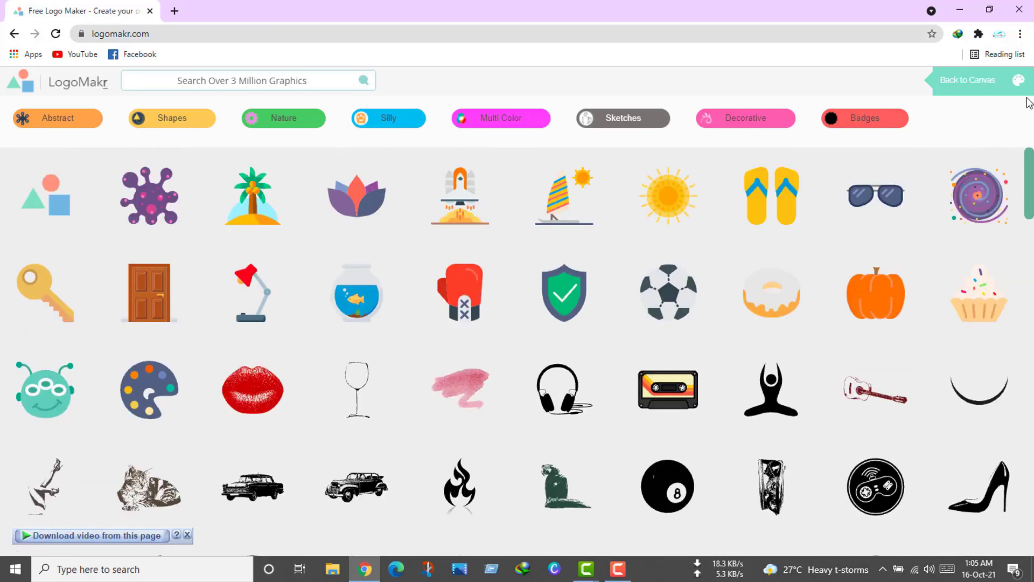
click(204, 79)
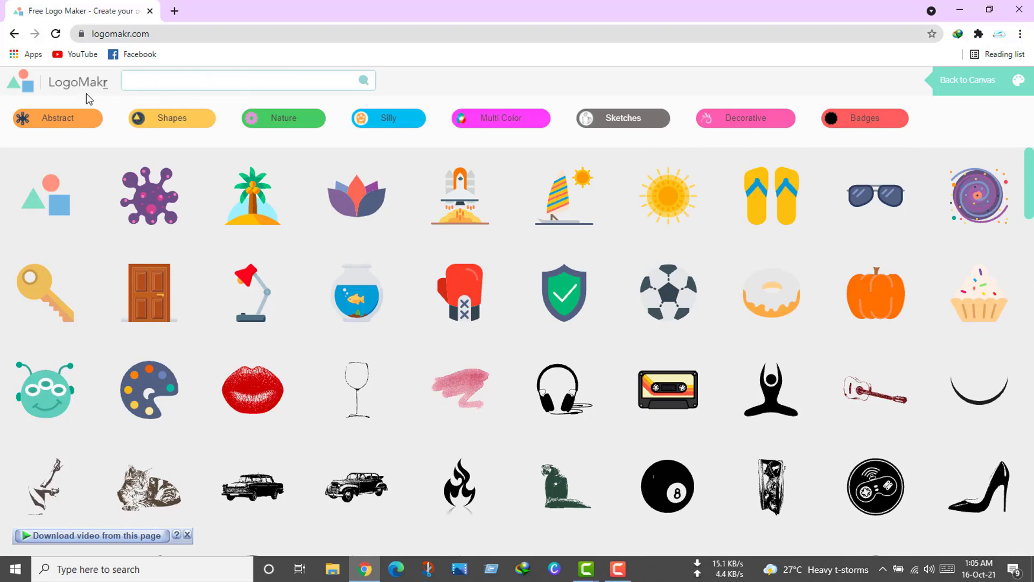
click(18, 38)
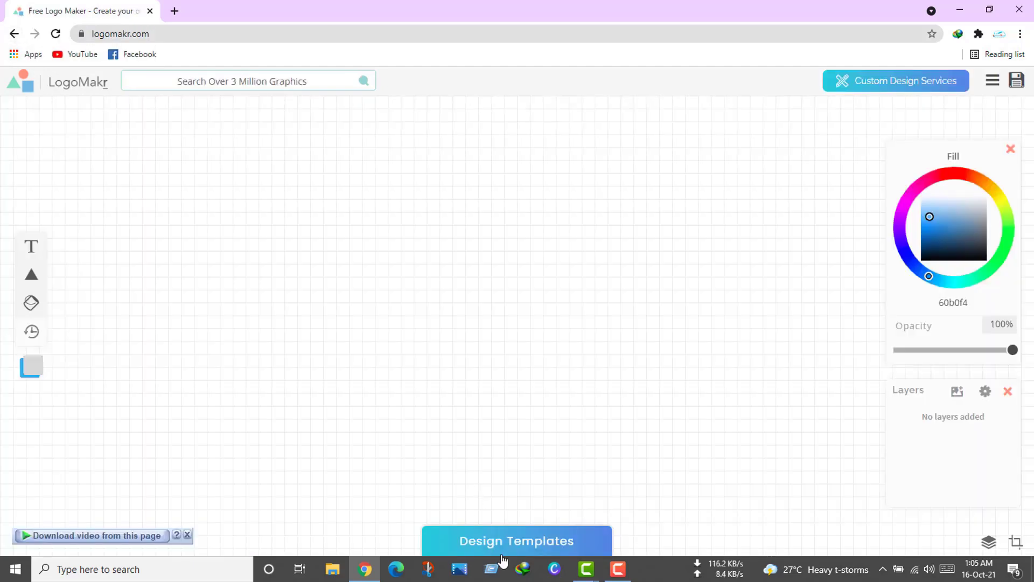
Step: Examine the available design templates for a suitable logo to start from
click(498, 551)
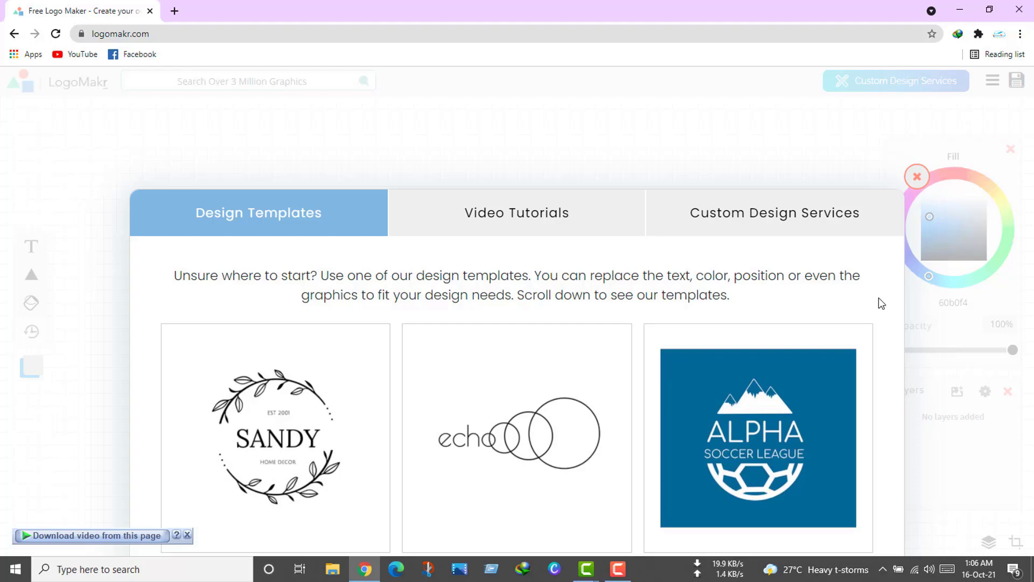
scroll(542, 431, down, 1)
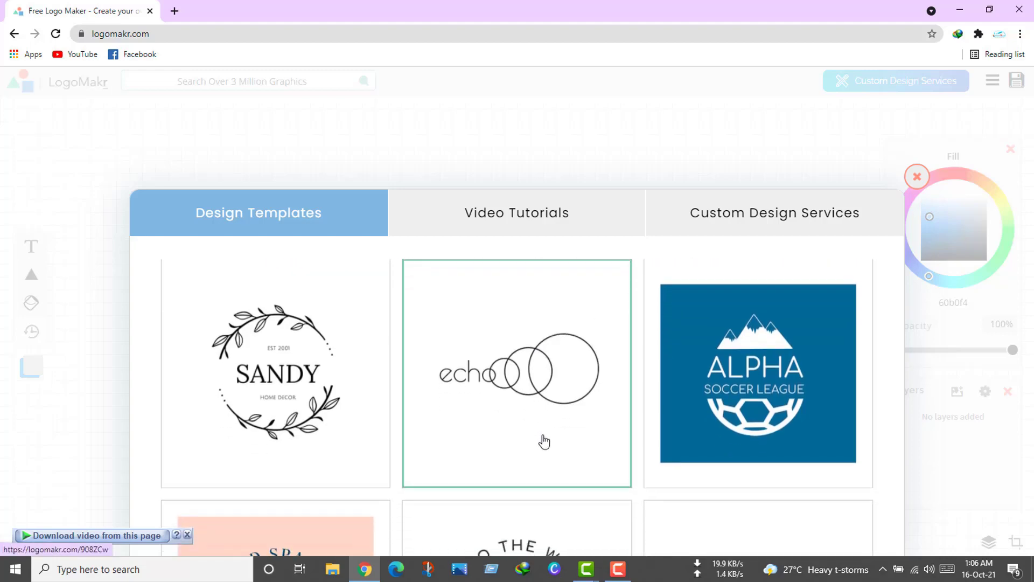
scroll(544, 441, up, 1)
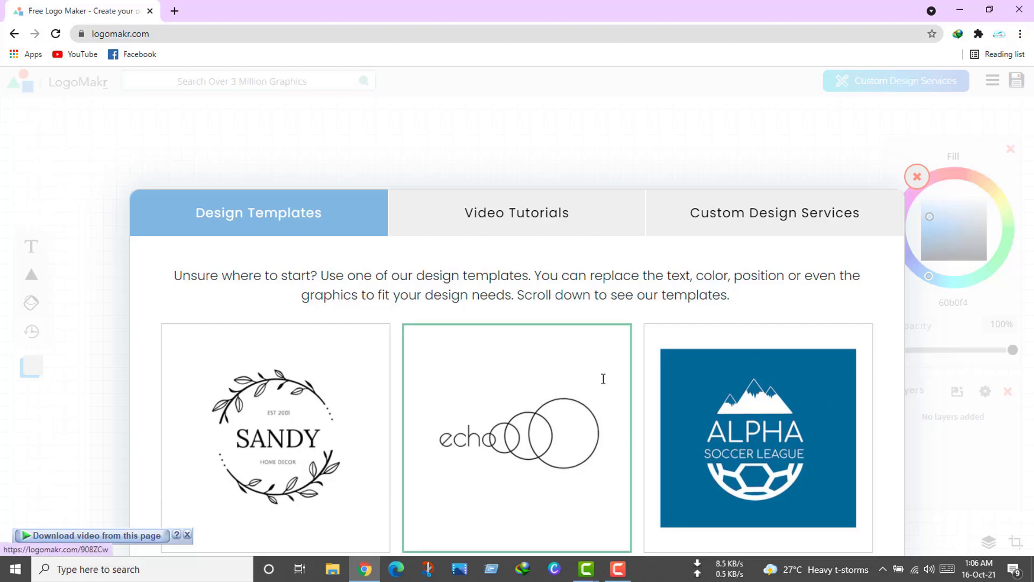
scroll(573, 383, down, 7)
scroll(573, 383, down, 3)
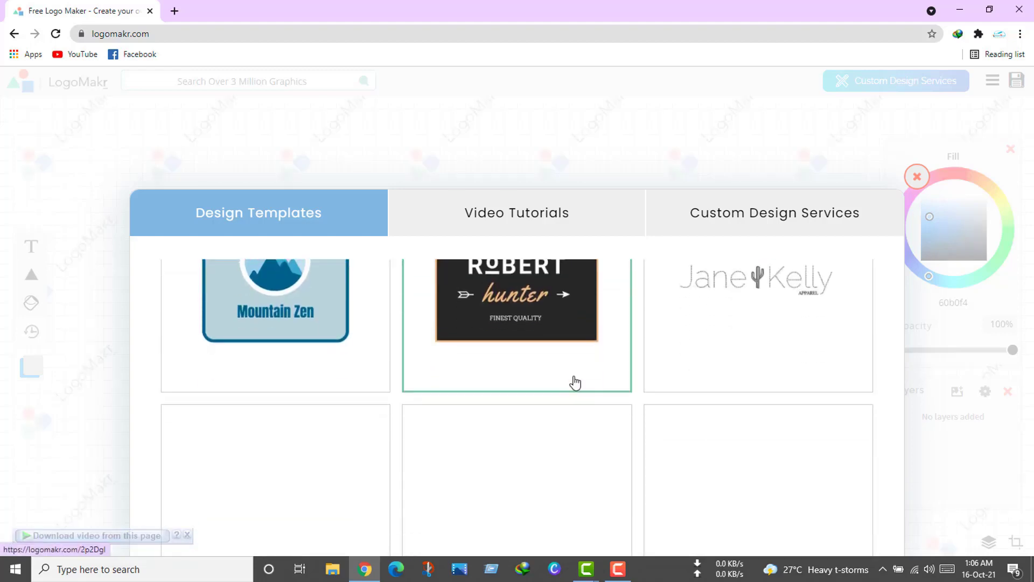
scroll(575, 382, down, 2)
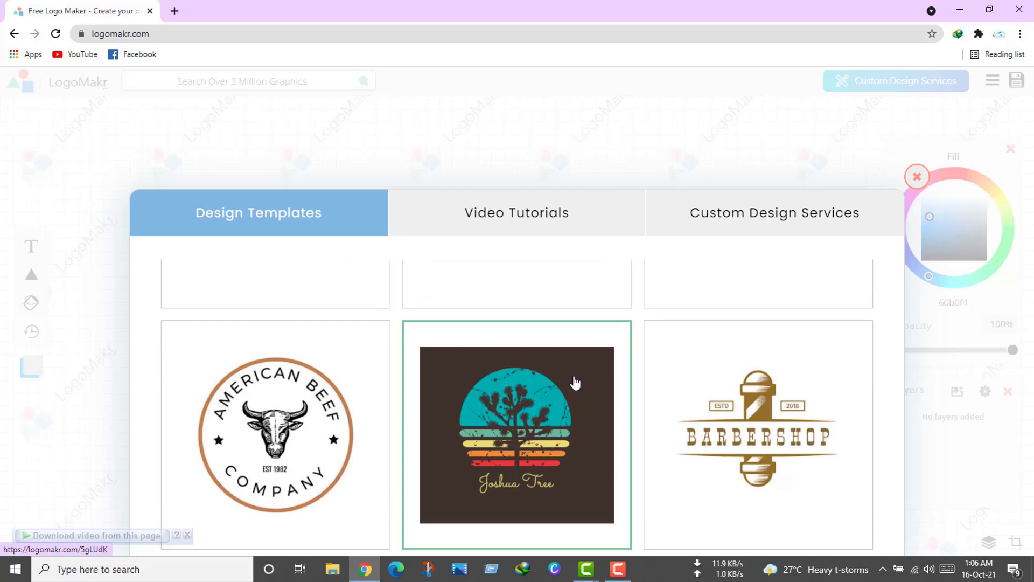
scroll(576, 383, down, 4)
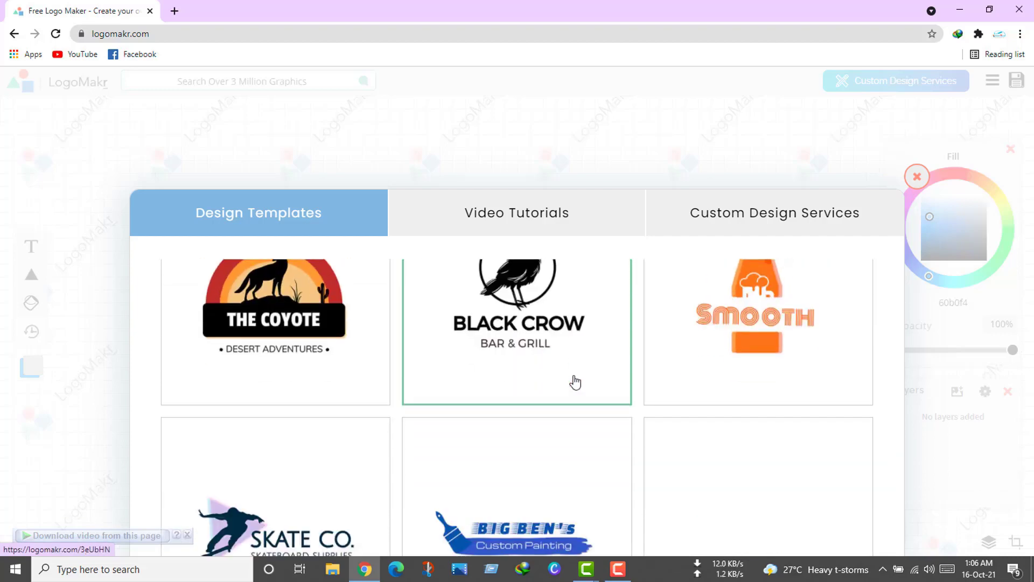
scroll(575, 383, down, 10)
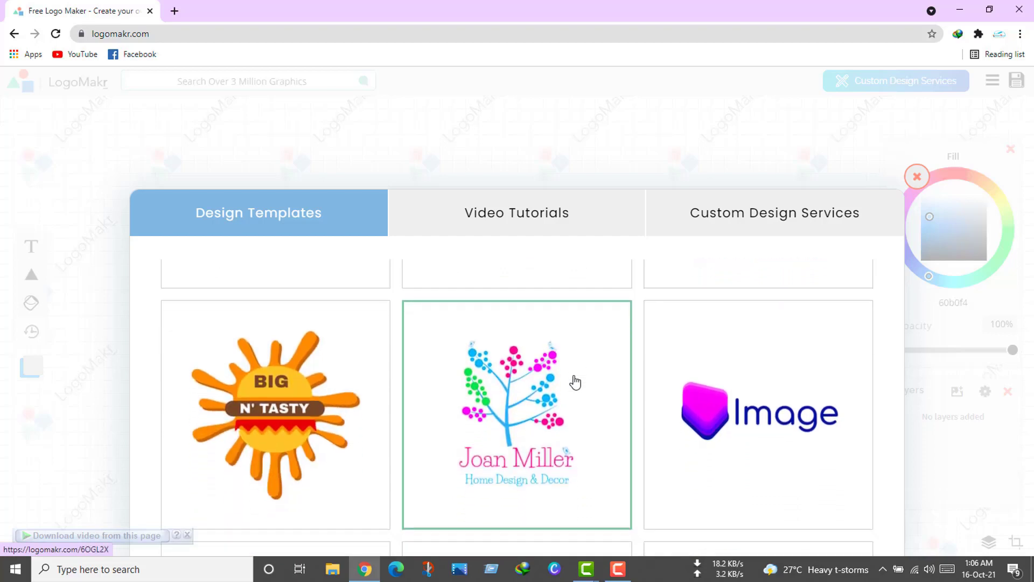
scroll(575, 382, down, 4)
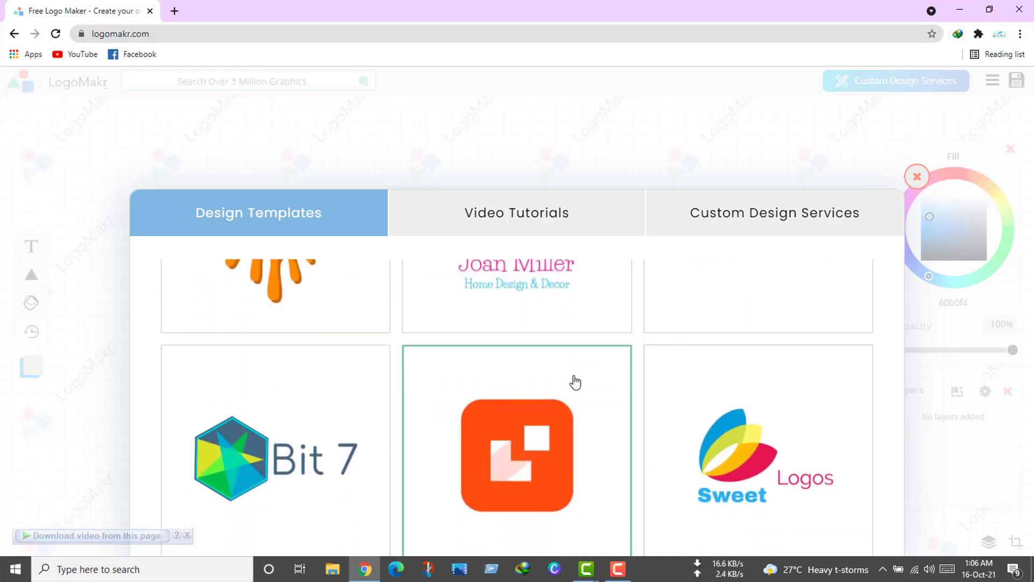
scroll(575, 383, down, 4)
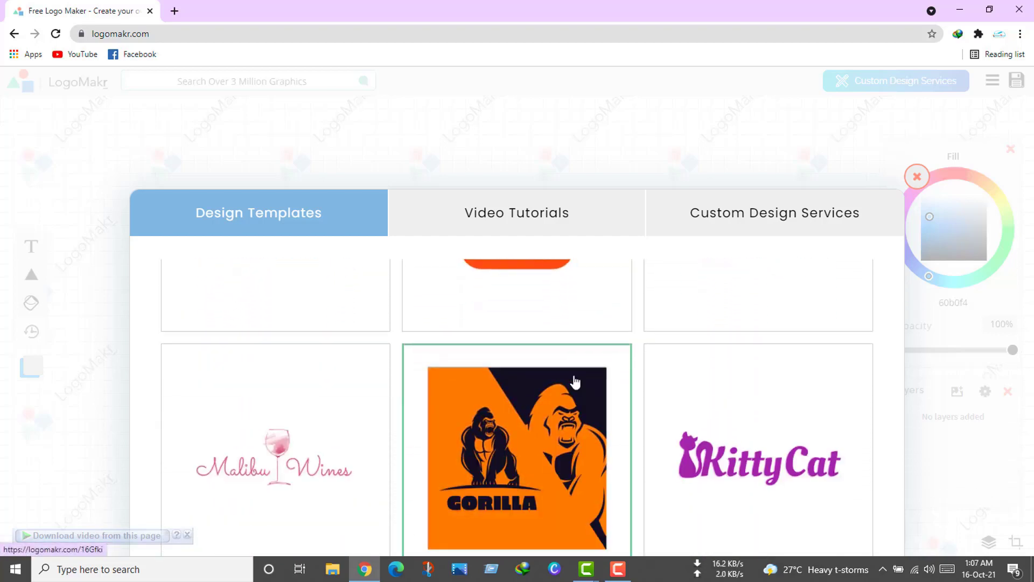
scroll(575, 382, down, 4)
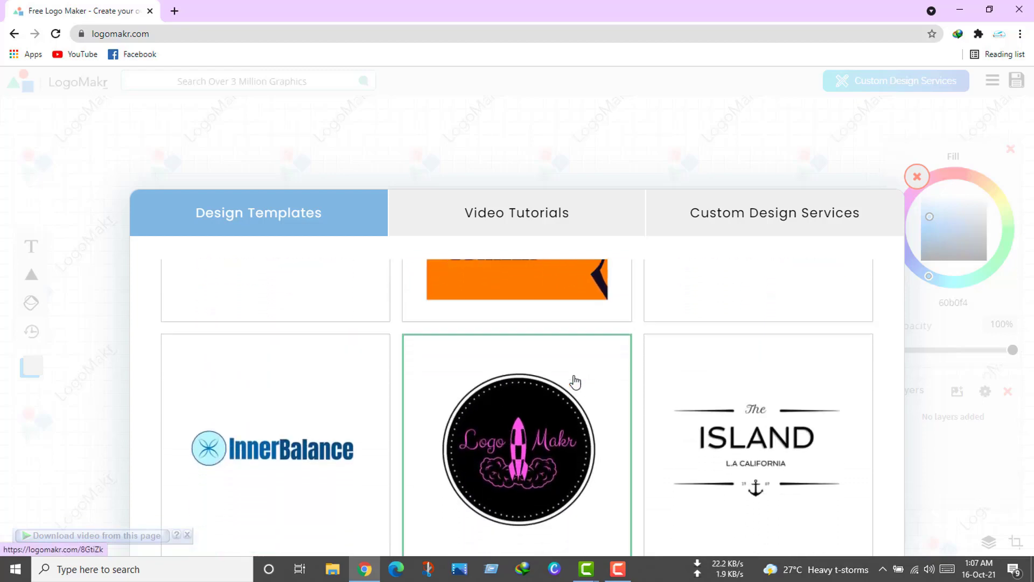
scroll(575, 380, down, 4)
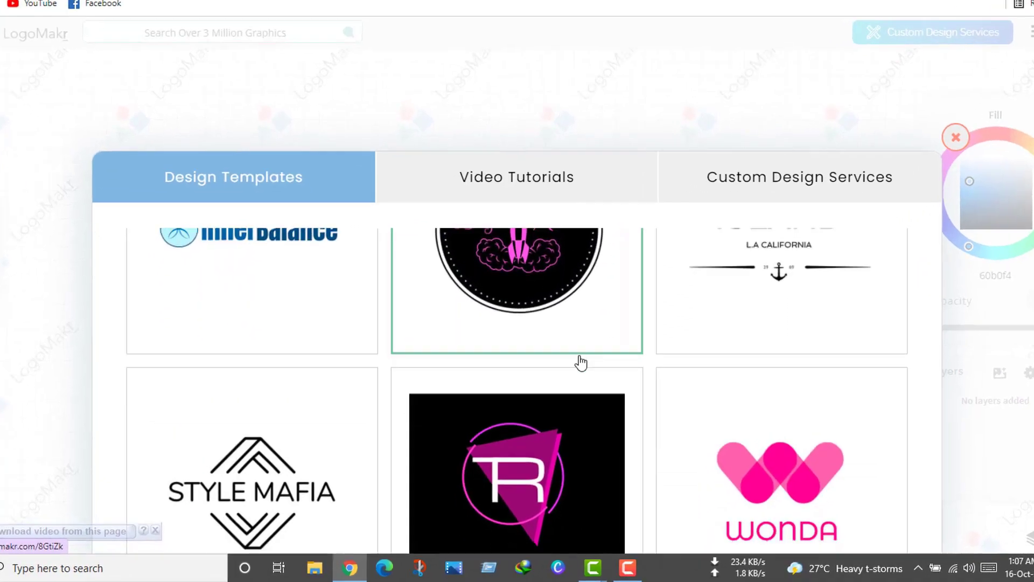
scroll(593, 323, down, 4)
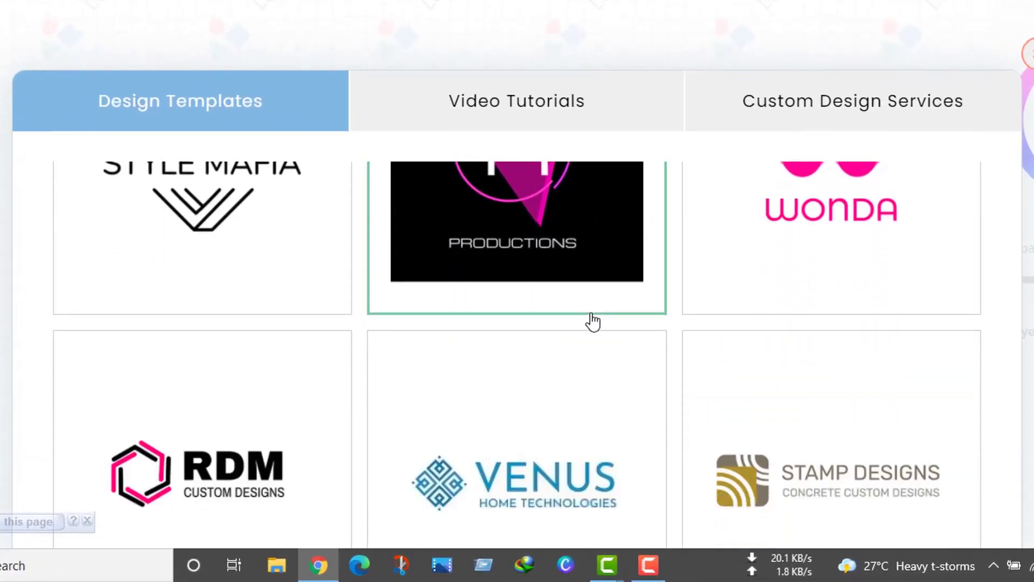
scroll(592, 322, down, 4)
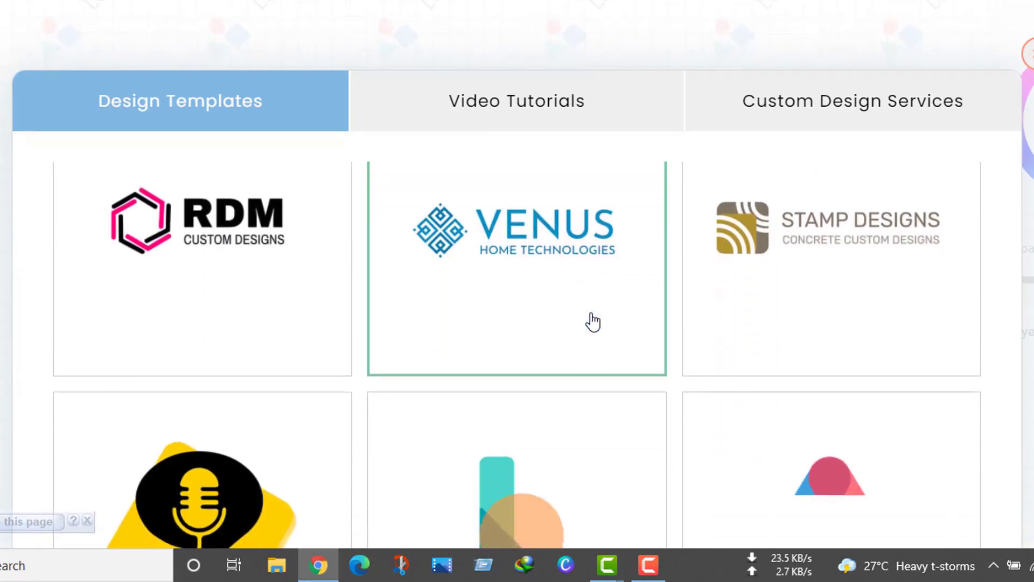
scroll(592, 322, down, 4)
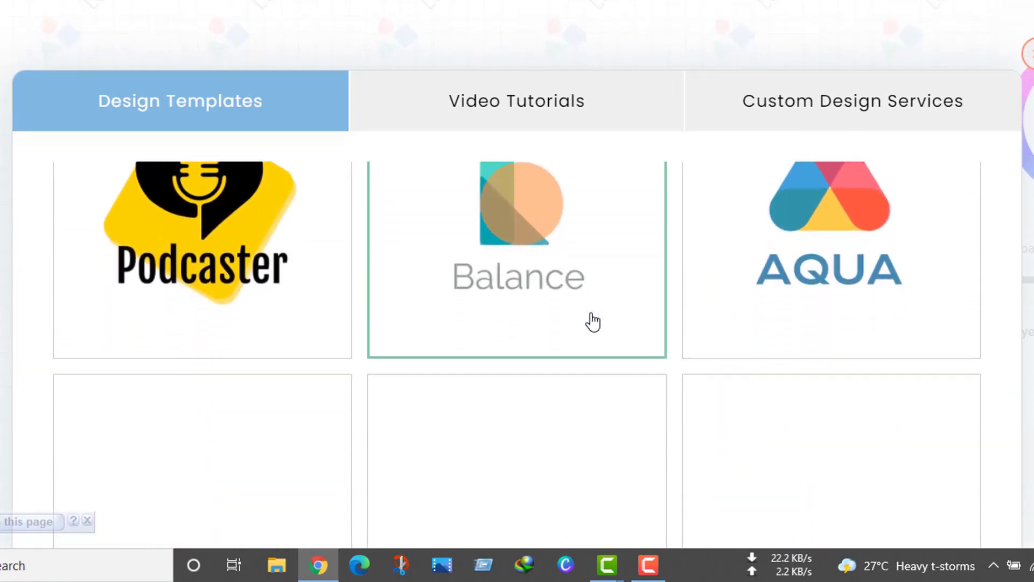
scroll(593, 322, down, 4)
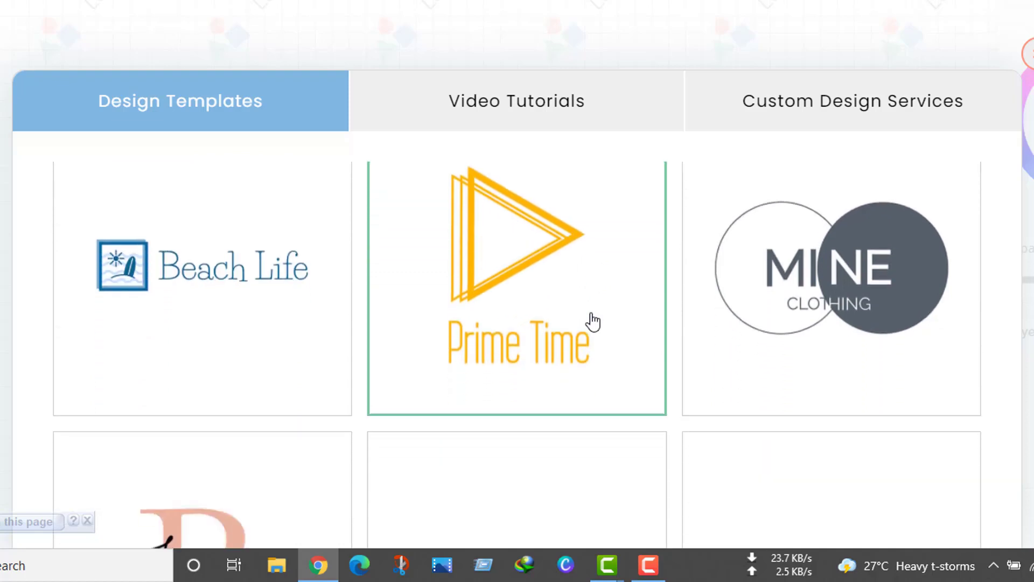
scroll(593, 322, down, 4)
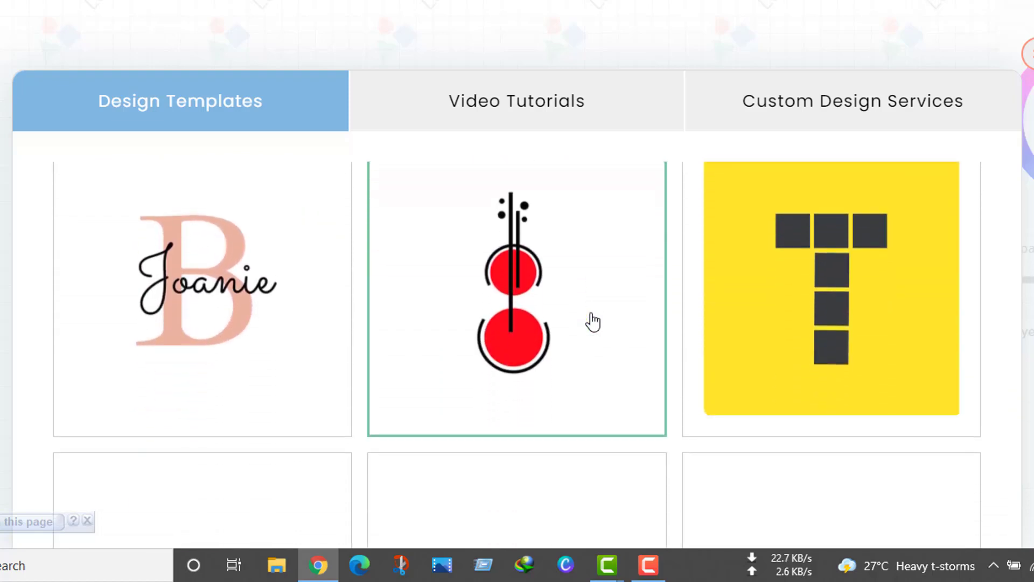
scroll(593, 322, down, 4)
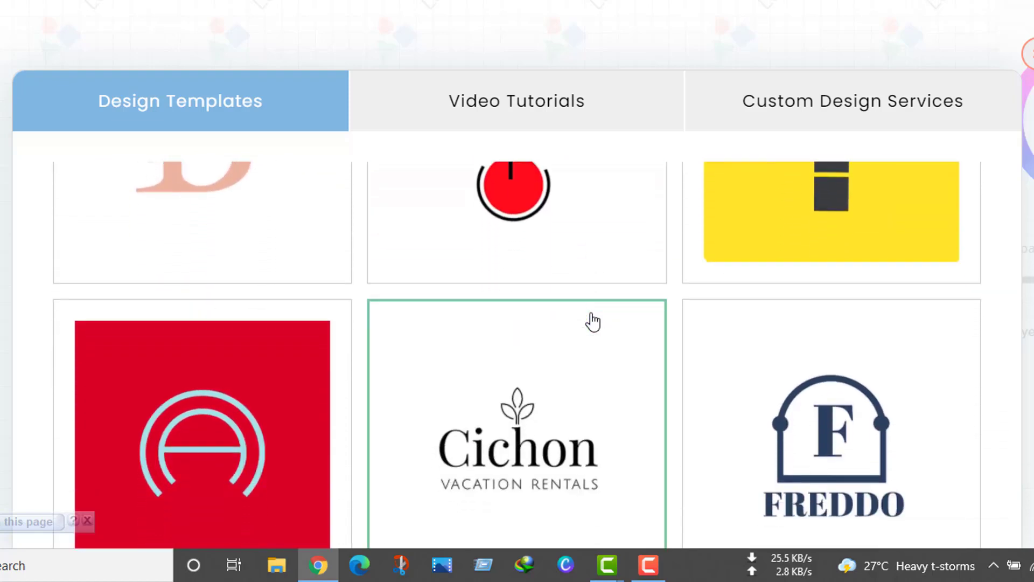
scroll(593, 322, down, 2)
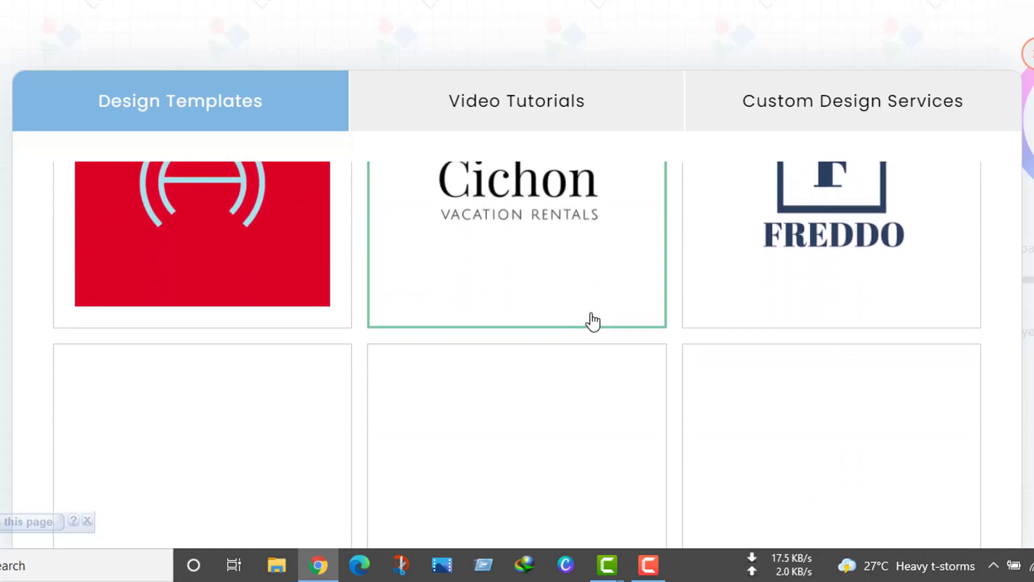
scroll(593, 322, down, 4)
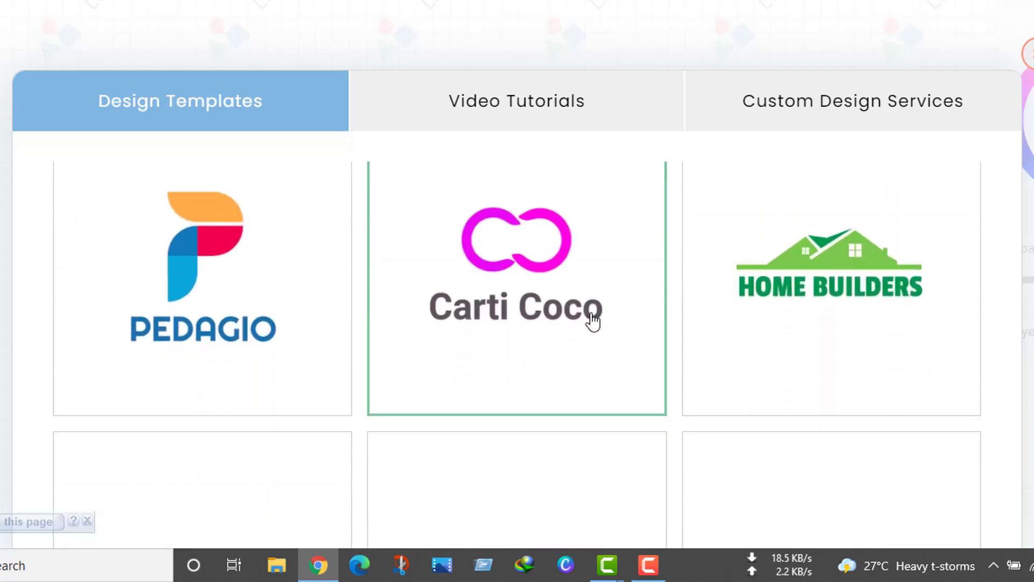
scroll(592, 322, down, 2)
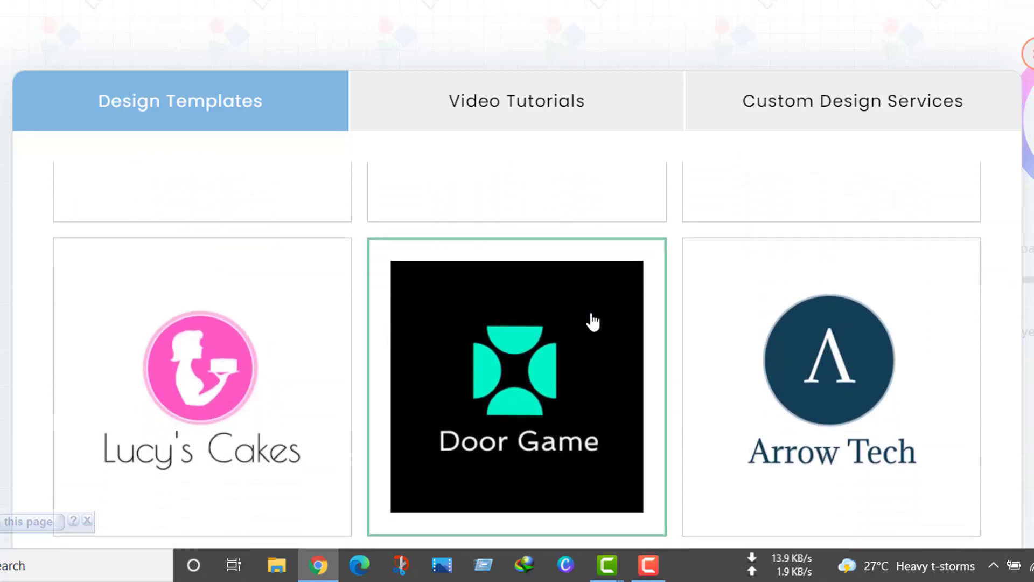
scroll(592, 322, down, 2)
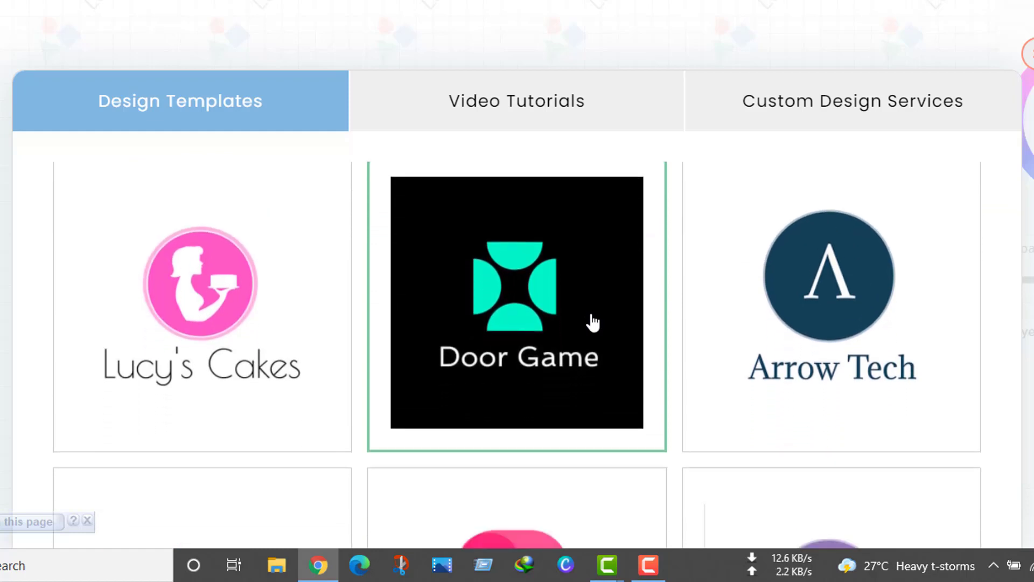
Step: Open the Arrow Tech design template and select its dark blue circle on the canvas
click(829, 326)
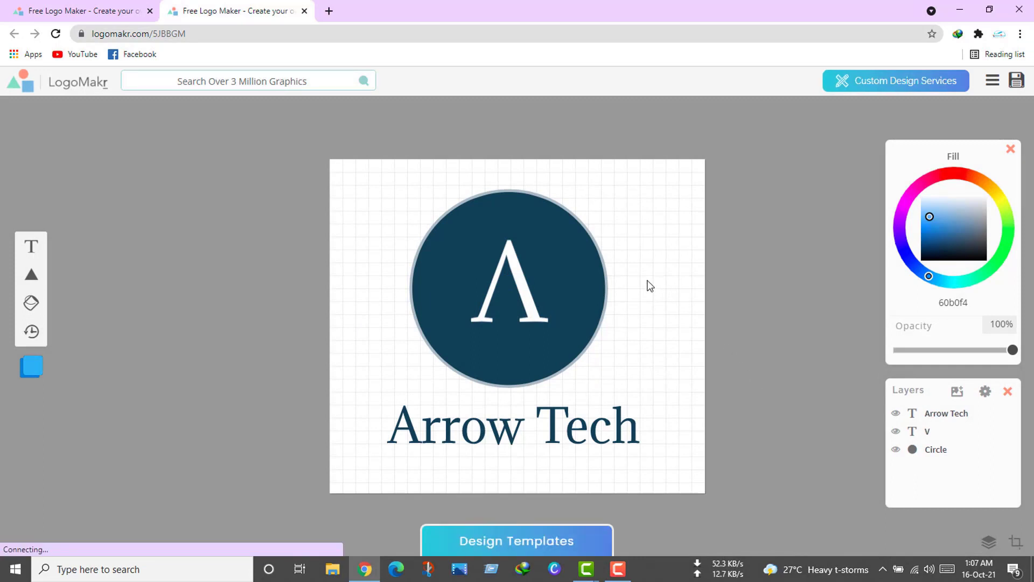
click(492, 195)
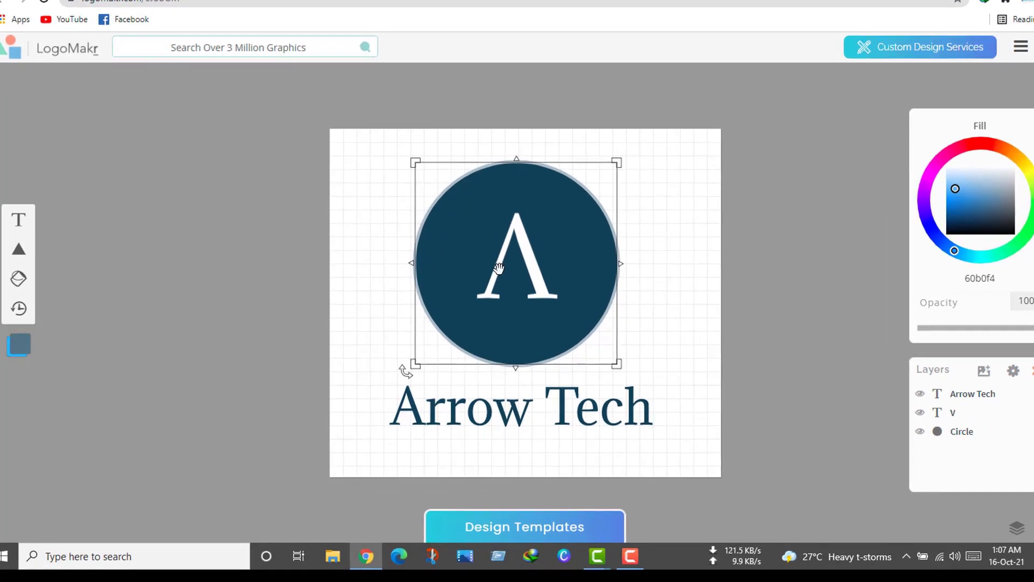
Step: Replace the company name text "Arrow Tech" beneath the circle with "BD TECH"
drag(385, 229, 551, 297)
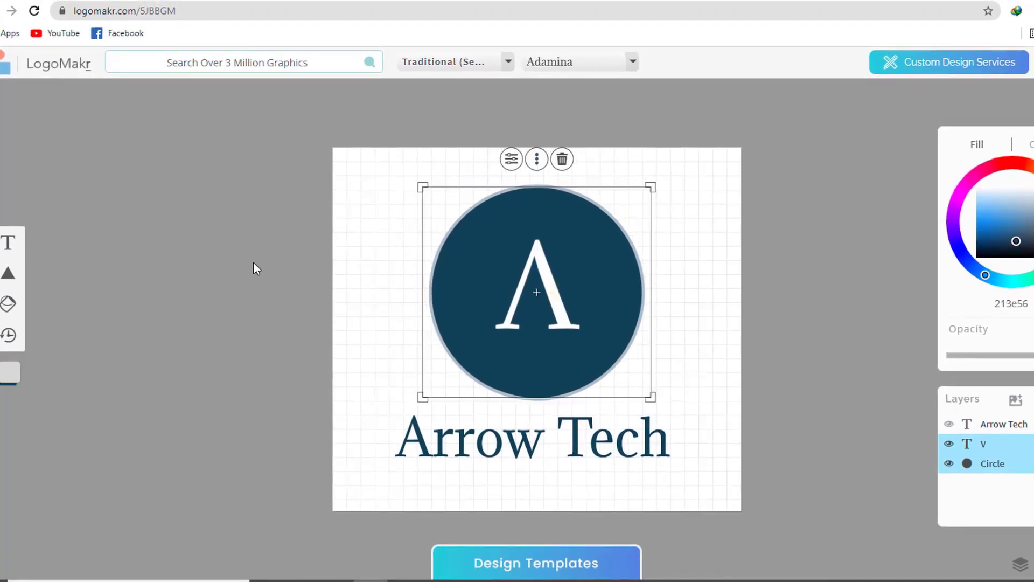
click(253, 264)
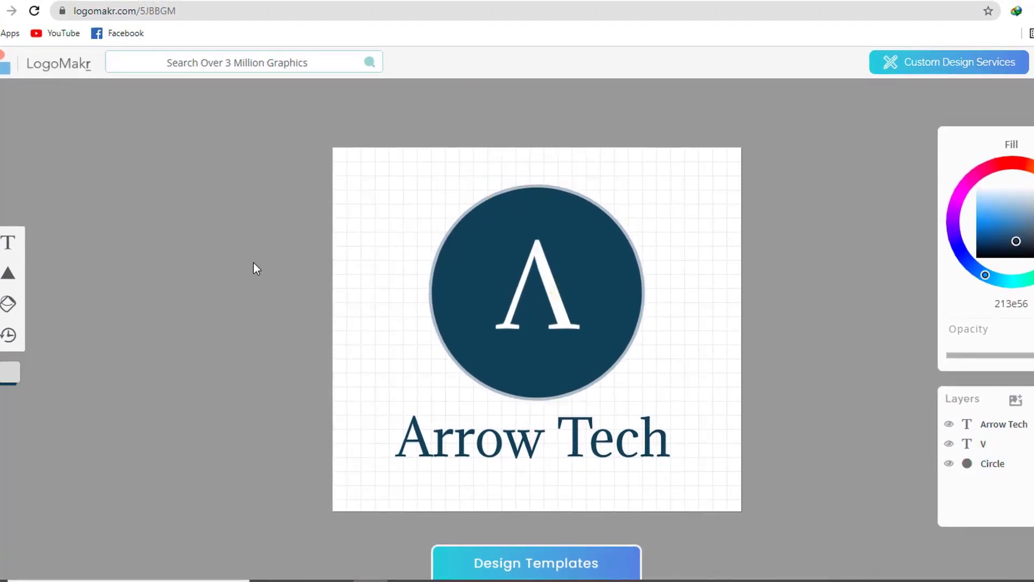
click(532, 434)
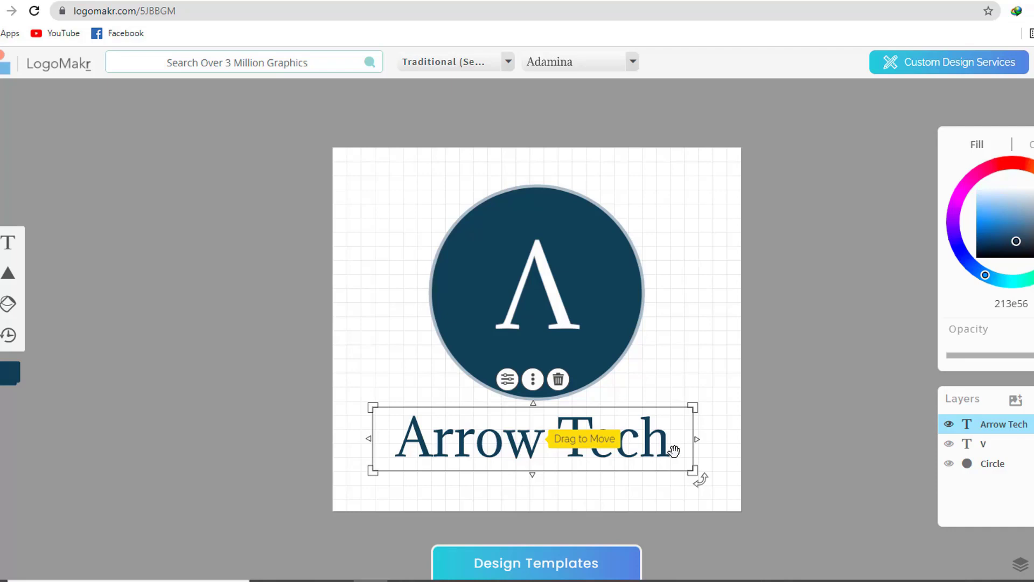
mouse_move(674, 450)
mouse_down()
mouse_move(660, 452)
mouse_move(688, 447)
mouse_up()
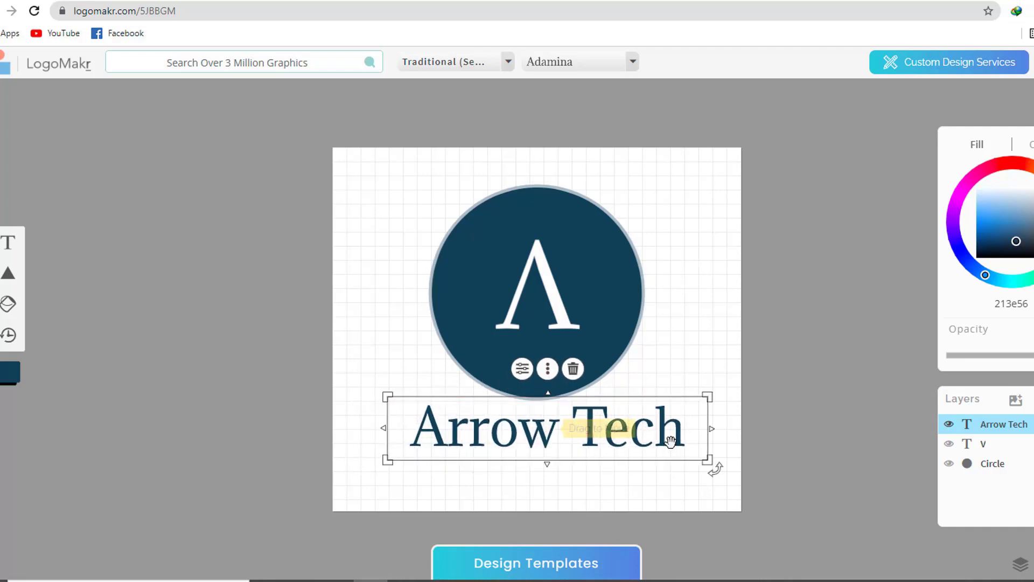
double_click(643, 442)
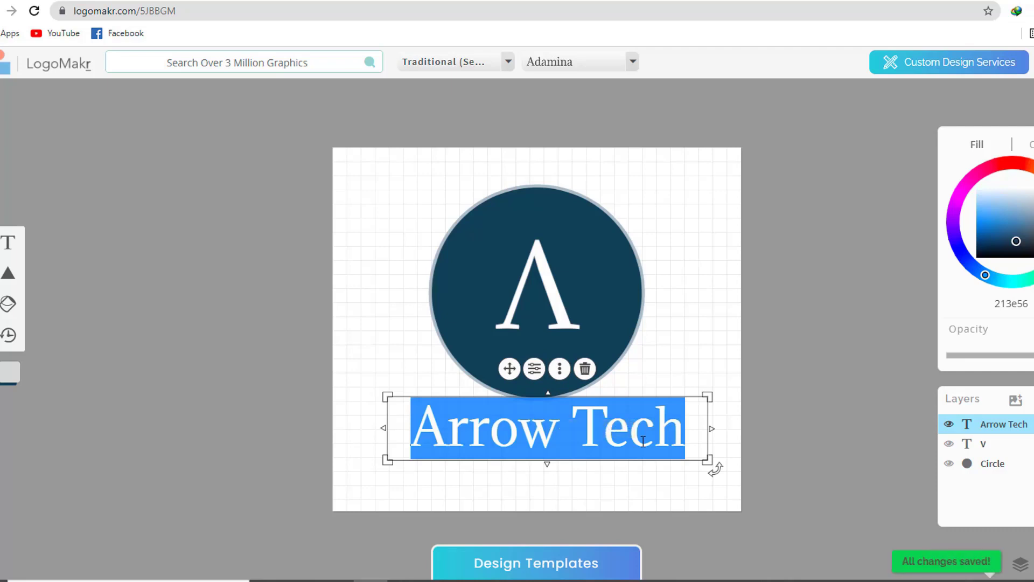
text(B)
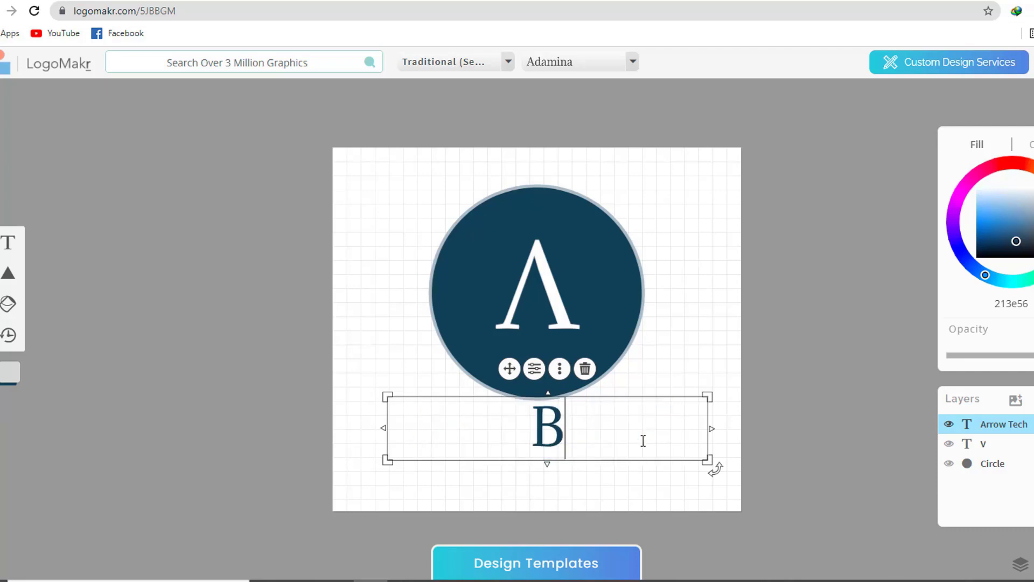
text(D)
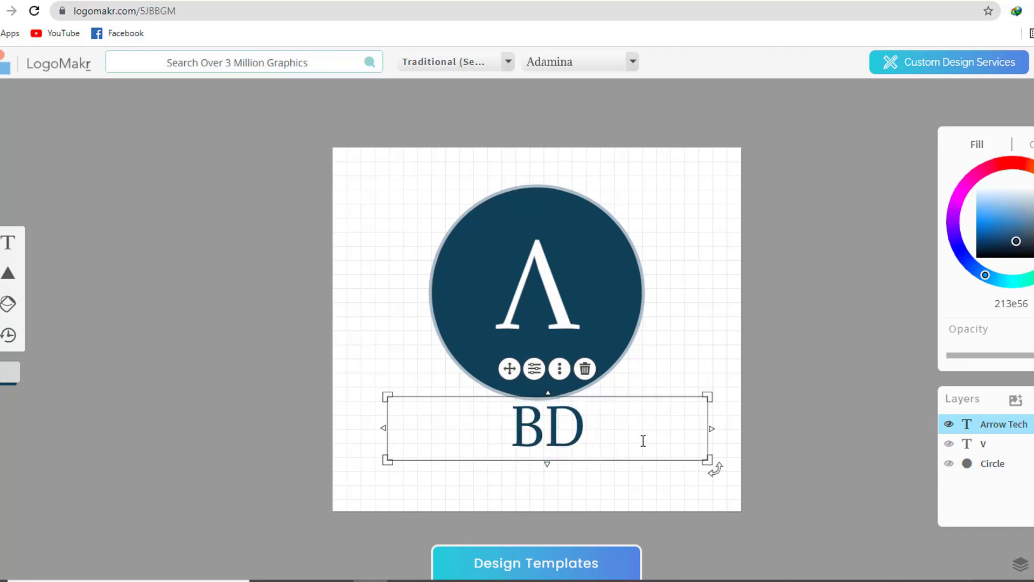
text( T)
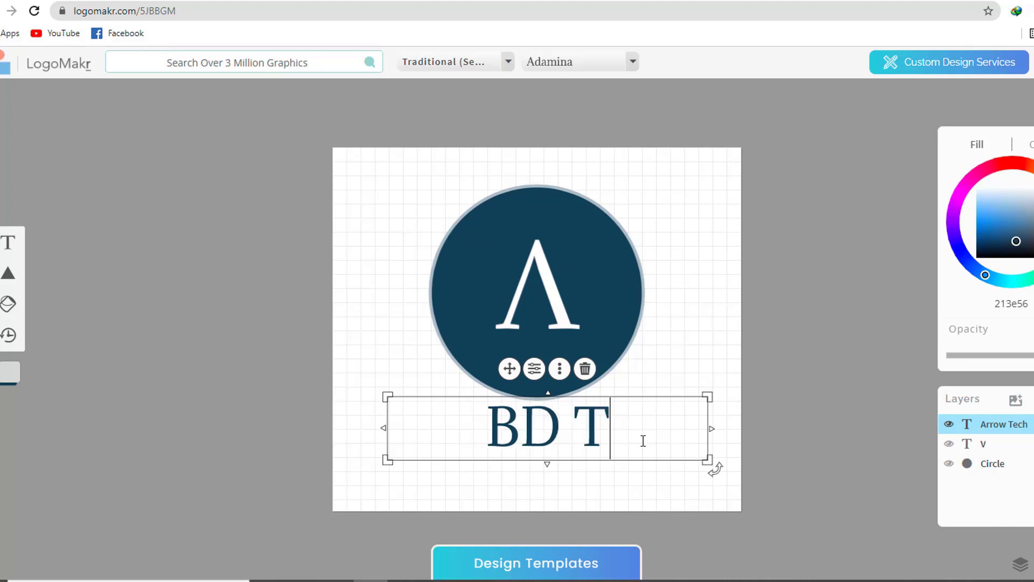
text(ECH)
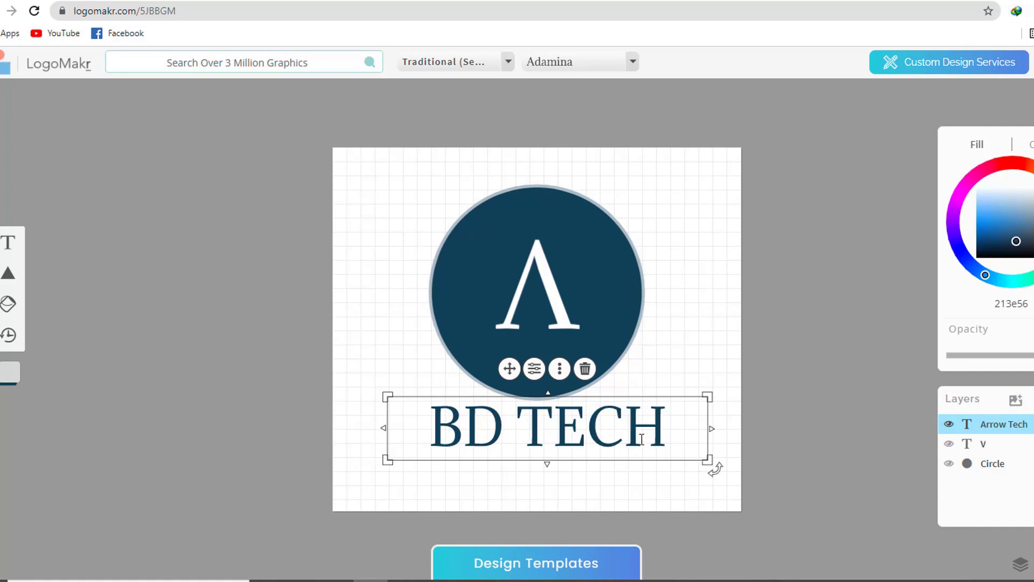
Step: Make the BD TECH text slightly smaller and centre it directly beneath the circle
click(573, 435)
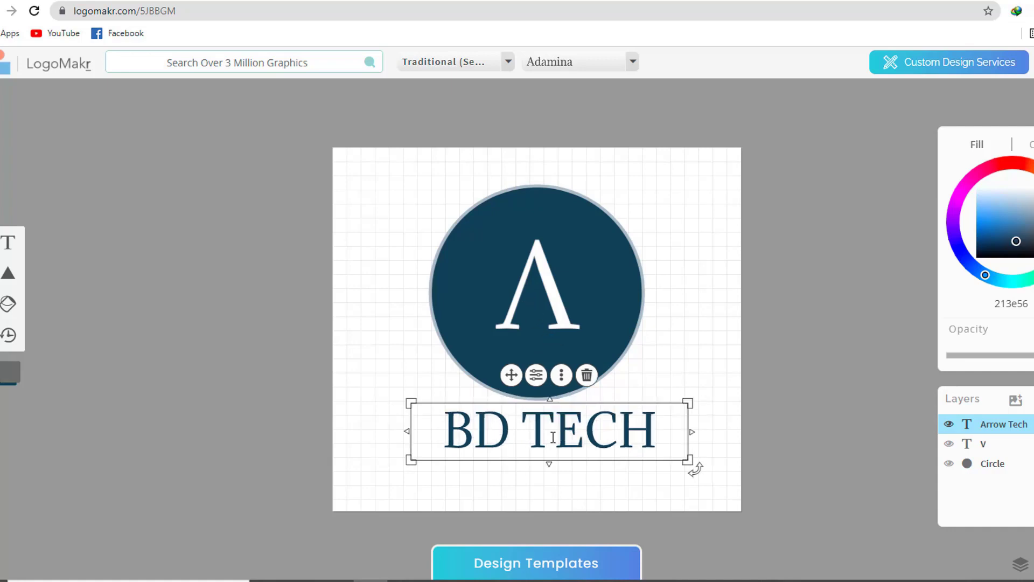
drag(548, 435, 536, 435)
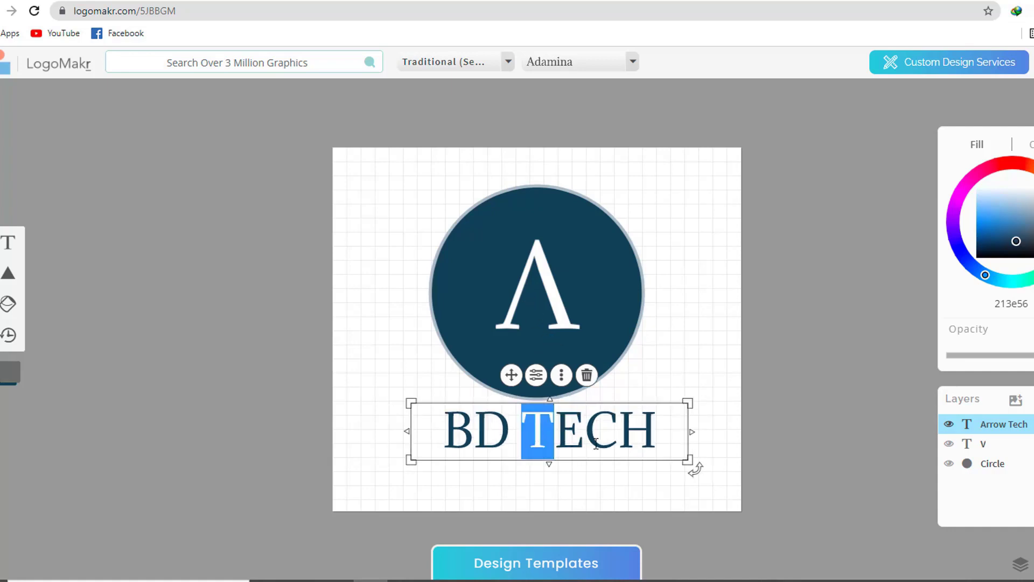
click(691, 468)
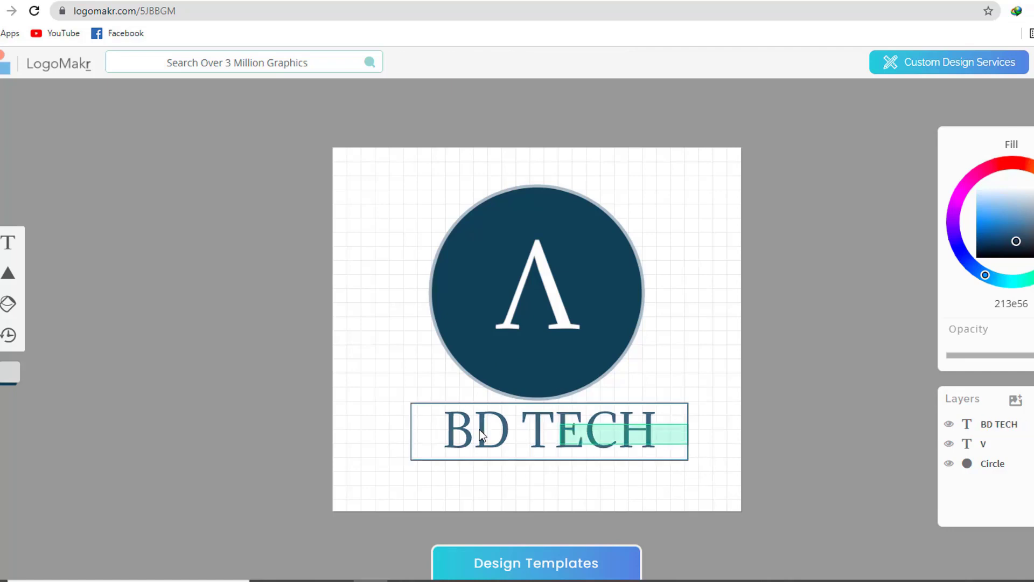
drag(471, 434, 457, 429)
Step: Delete the white letter inside the dark blue circle and turn the circle into a ring with an 86% cutout
click(436, 362)
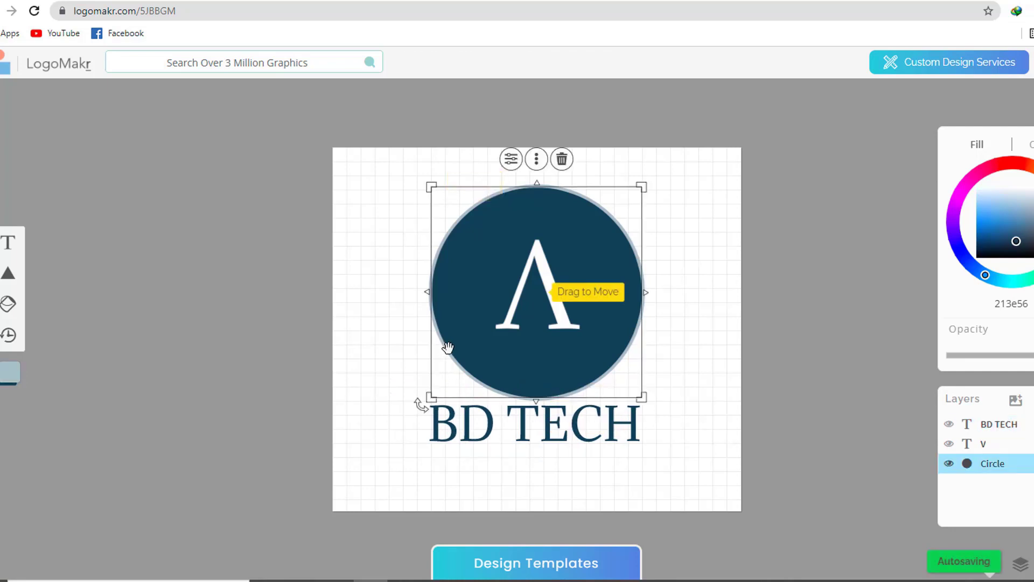
click(552, 295)
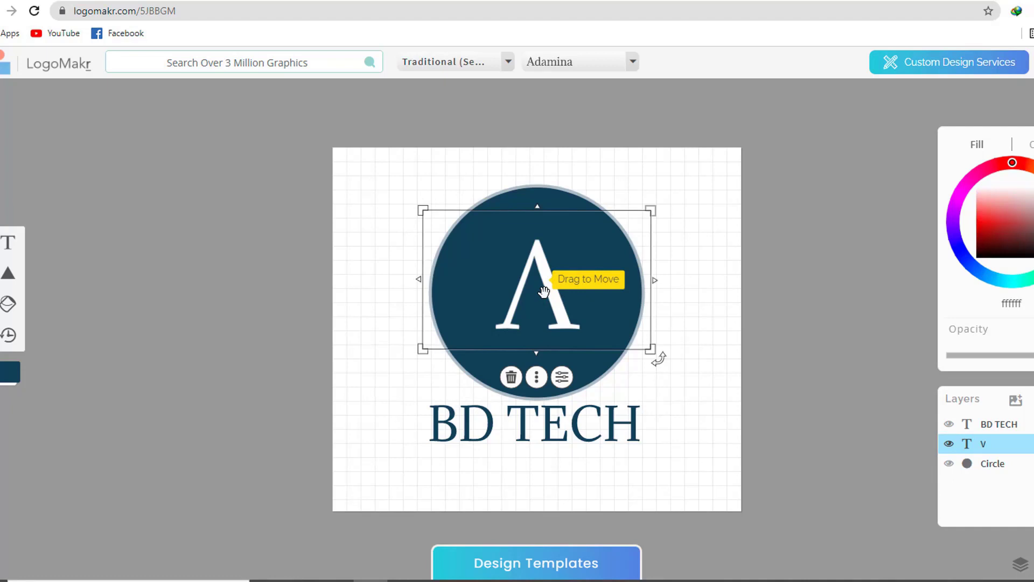
key(Delete)
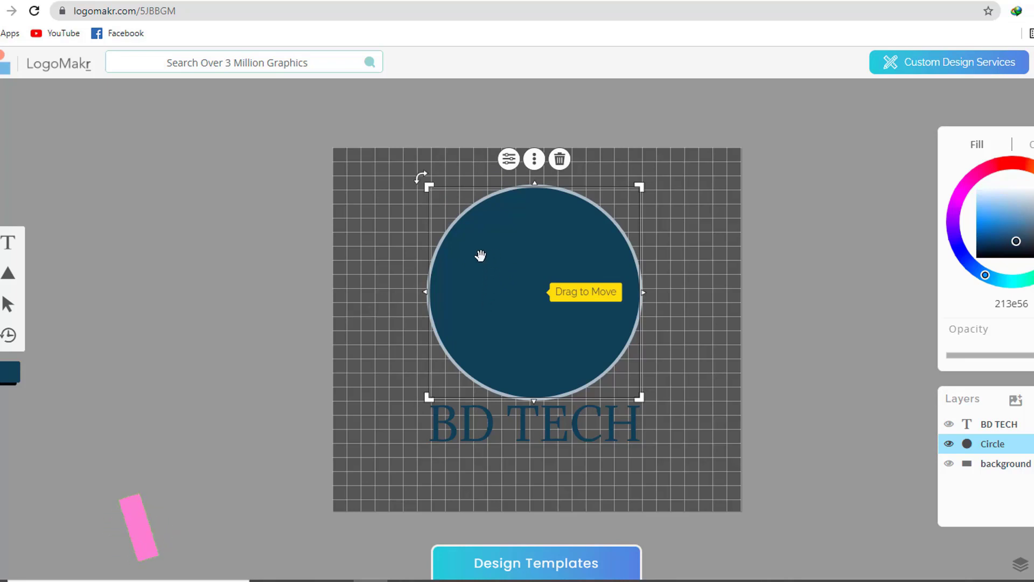
click(509, 156)
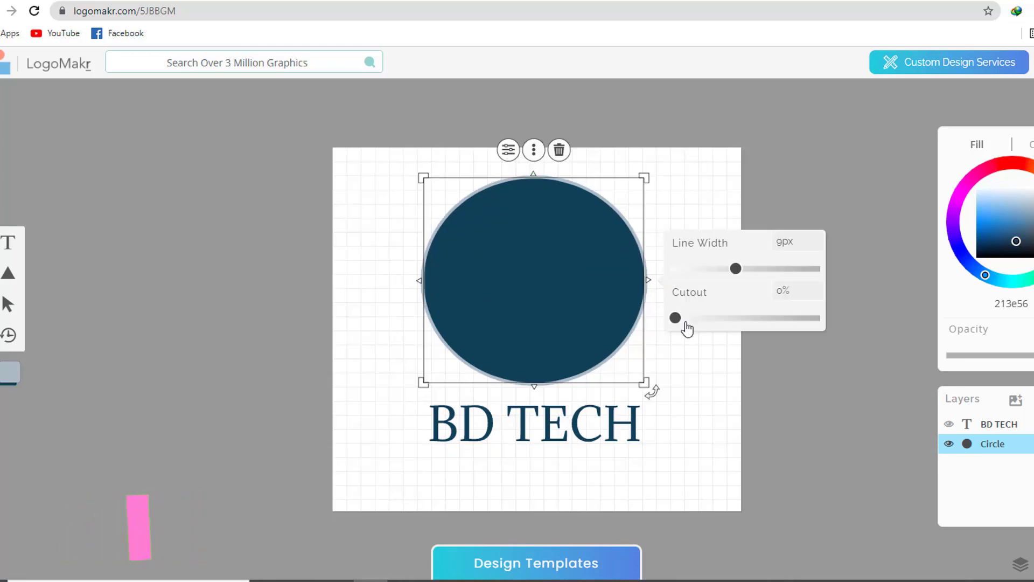
drag(676, 319, 799, 351)
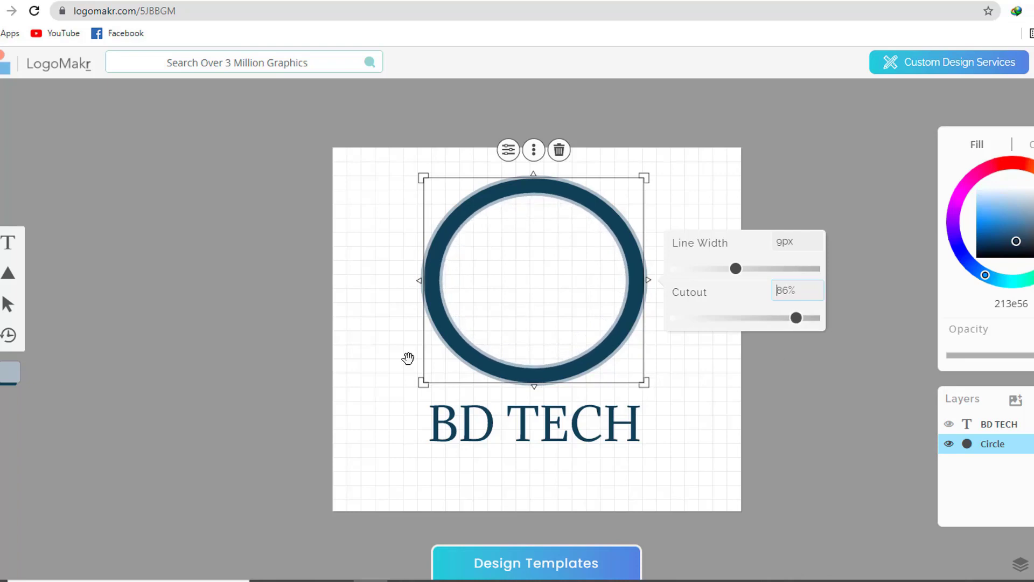
Step: Add a text element reading "BT", enlarge it and place it inside the ring
click(9, 250)
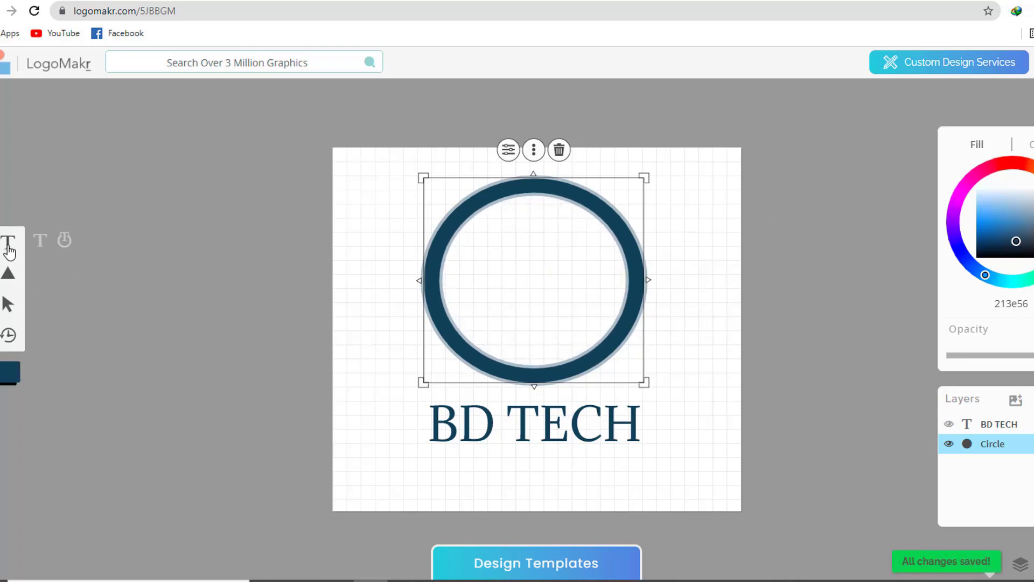
click(40, 239)
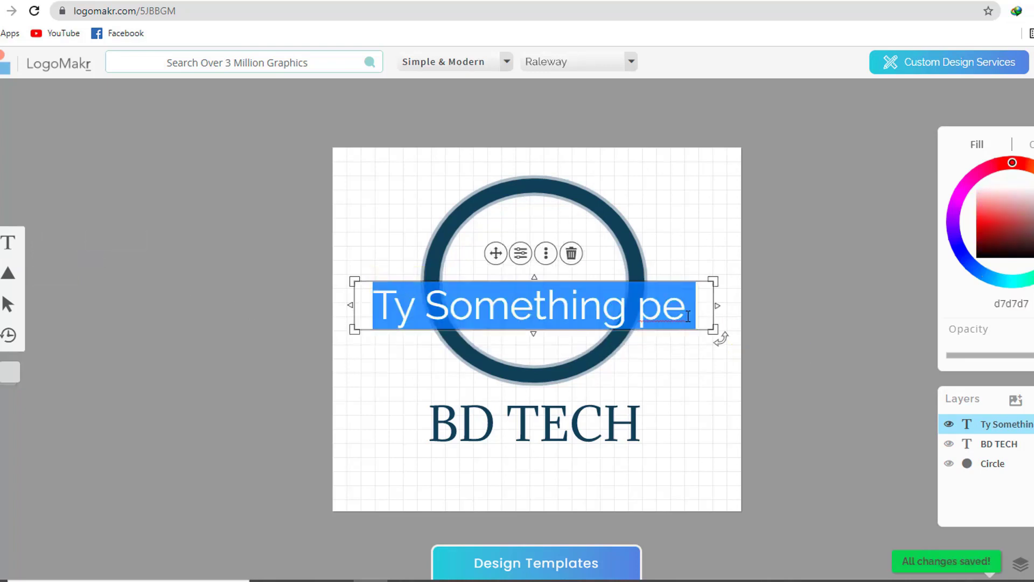
text(BT)
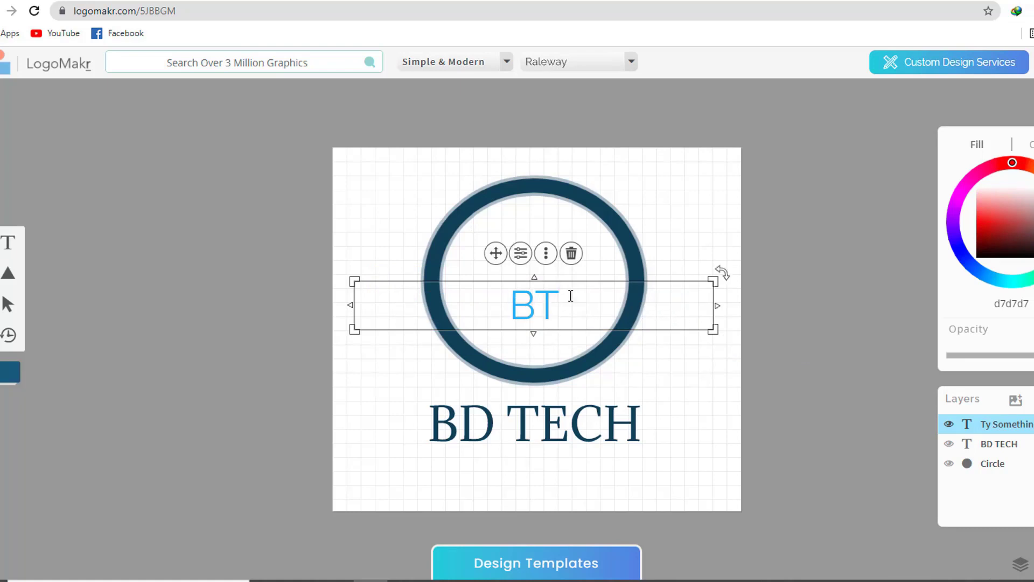
drag(496, 245, 496, 216)
click(406, 341)
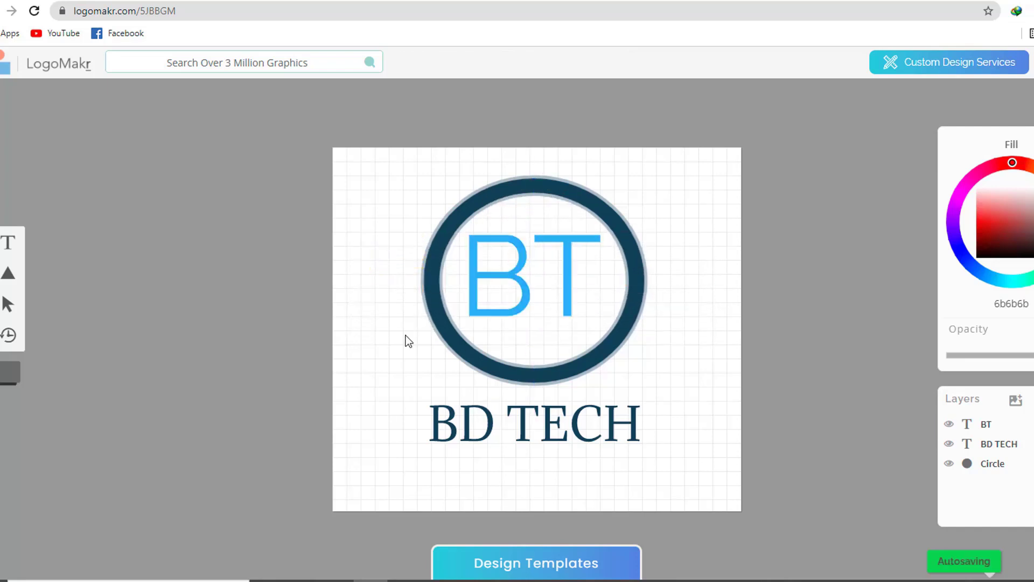
Step: Recolour the BT letters inside the ring with the dark blue fill 0b4270
click(635, 330)
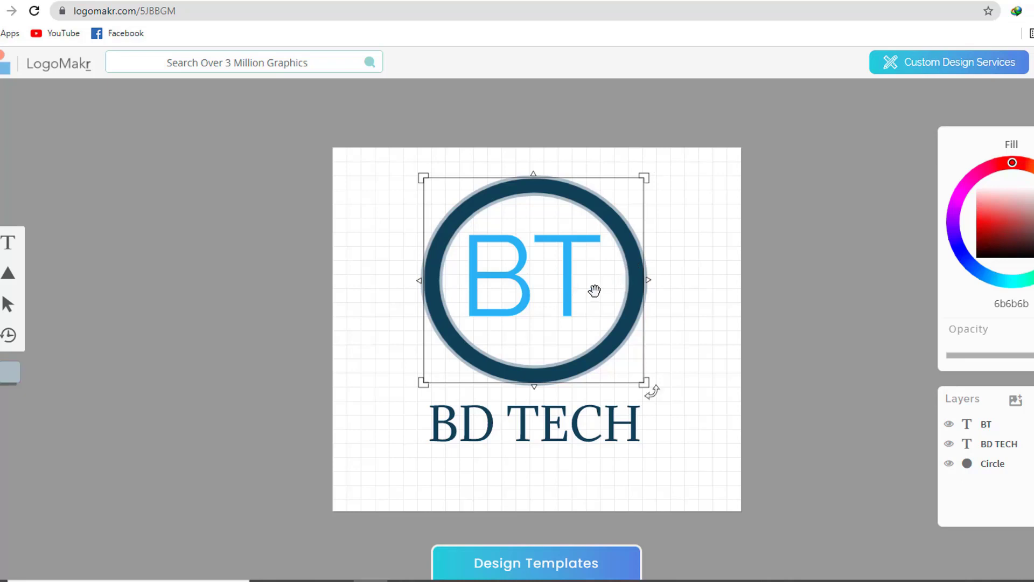
click(587, 291)
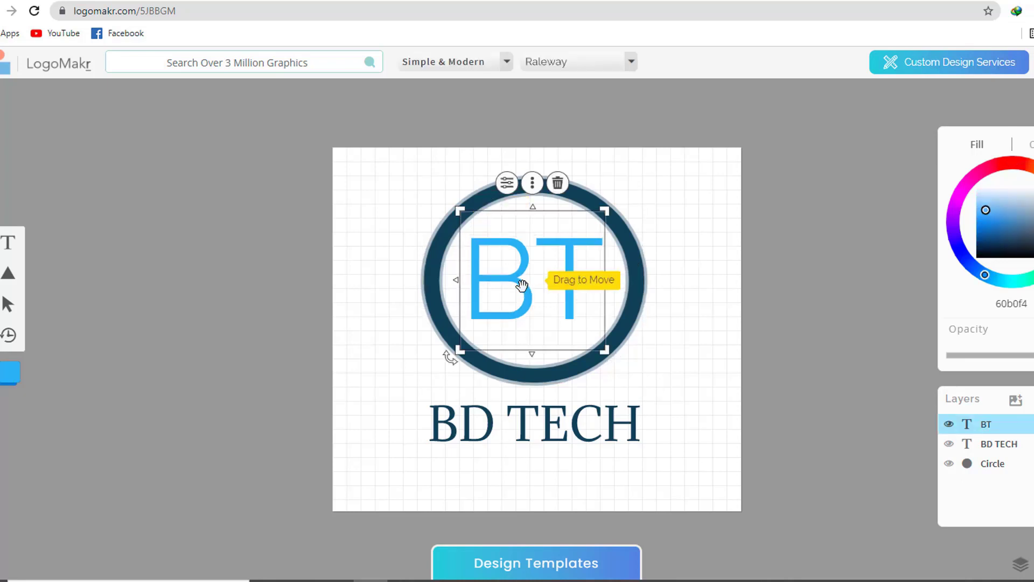
double_click(522, 285)
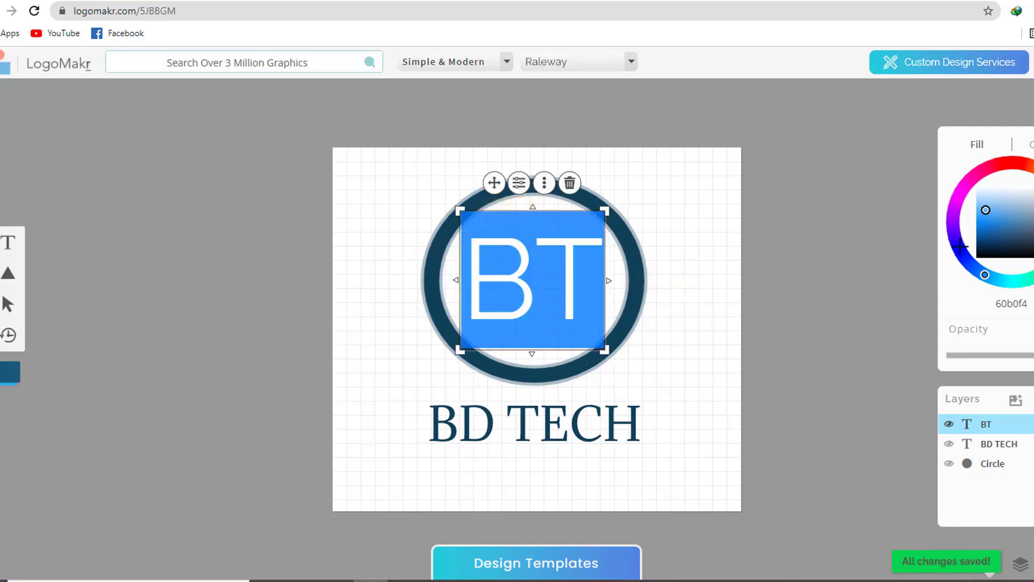
click(990, 241)
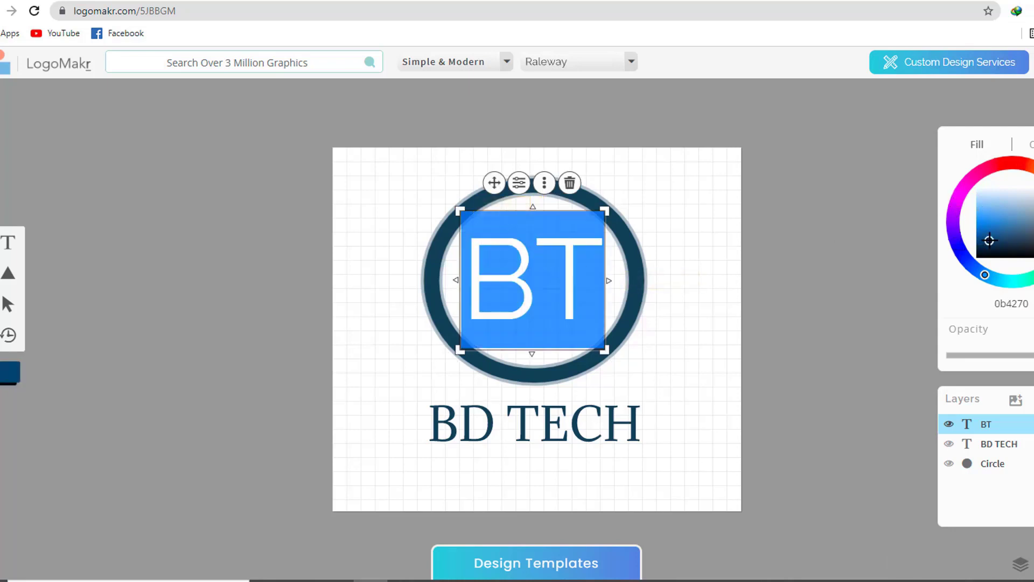
click(864, 273)
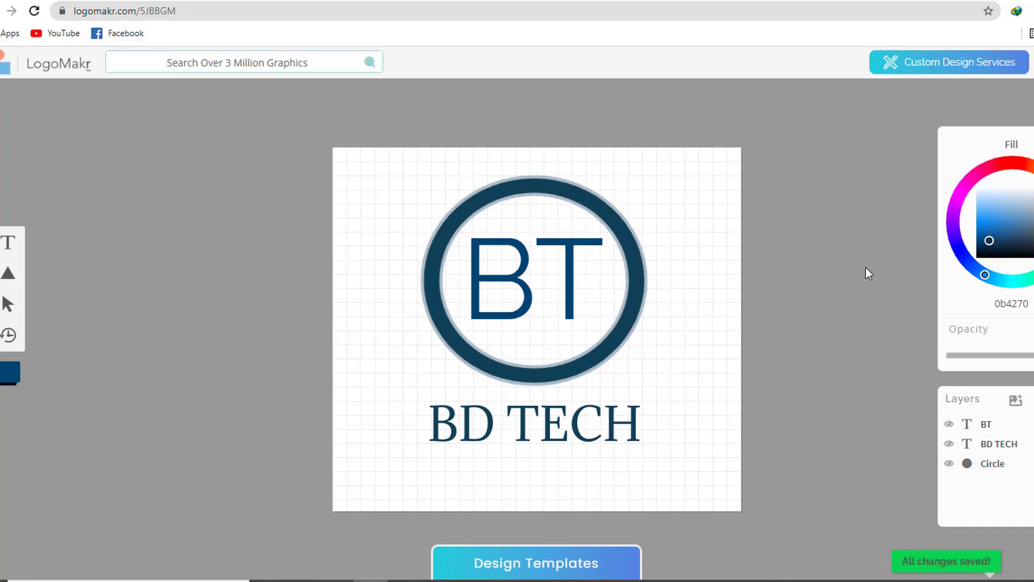
Step: Change the fill of the ring around the BT letters to bright blue 0087ff
click(634, 294)
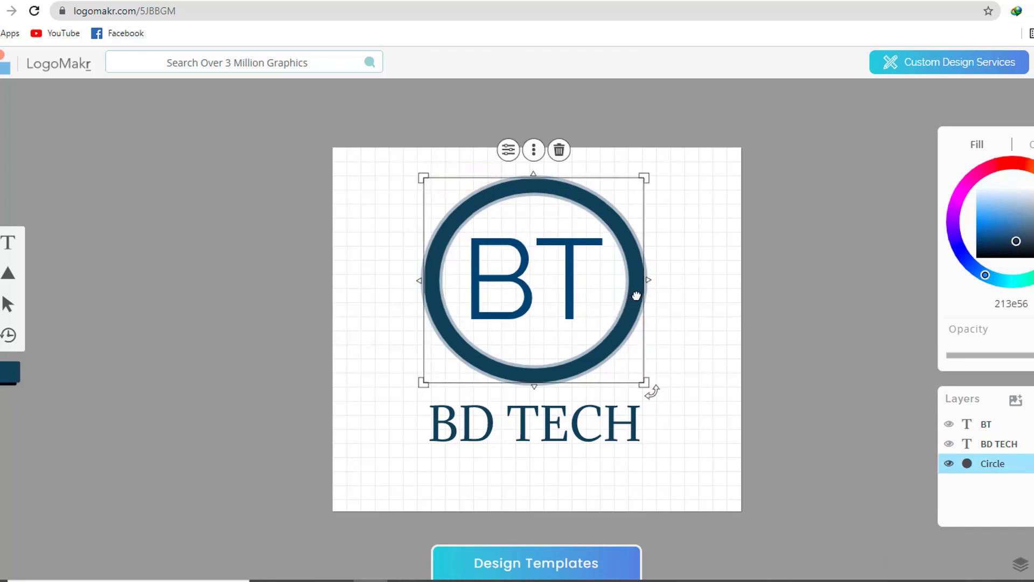
click(1027, 182)
click(993, 276)
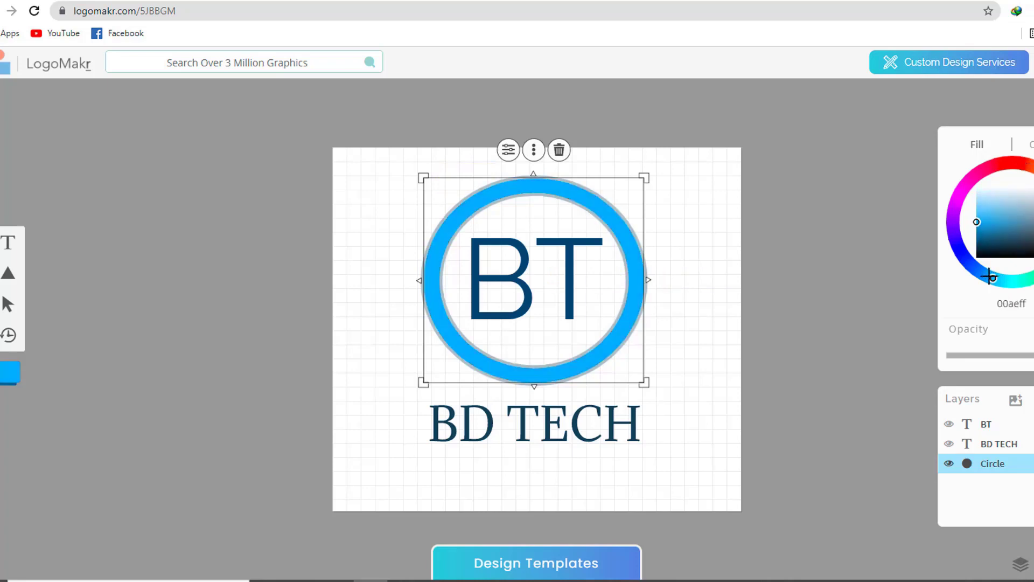
click(985, 274)
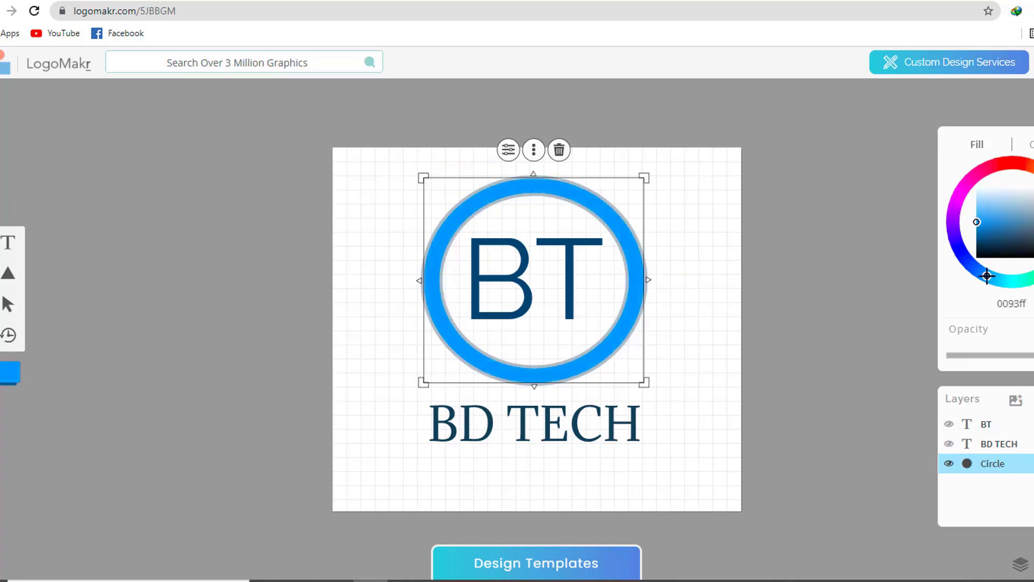
click(884, 273)
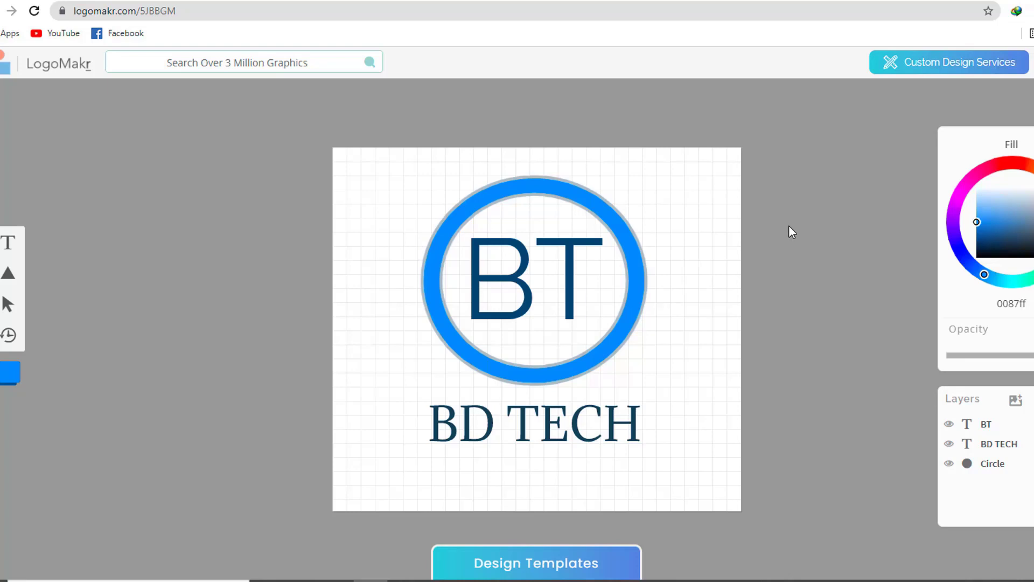
Step: Select the ring, the BT letters and the BD TECH text together and shift them slightly to the right on the canvas
click(568, 291)
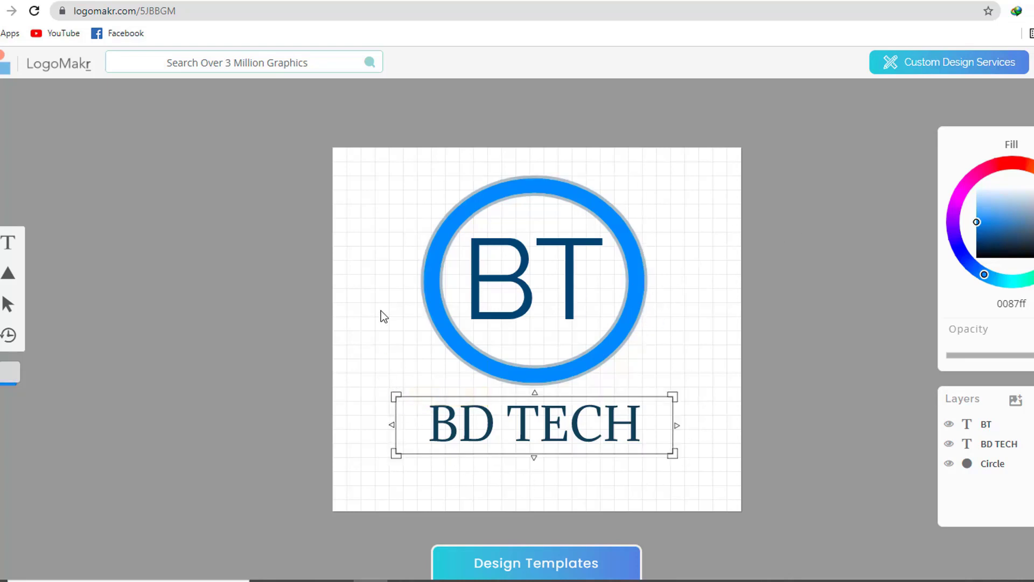
drag(392, 187, 741, 493)
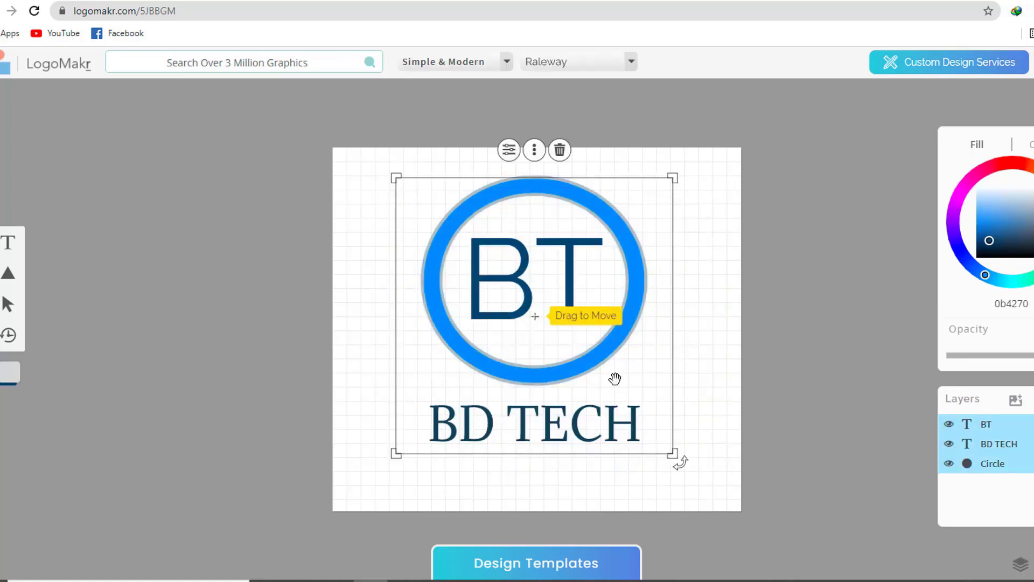
drag(575, 353, 588, 357)
click(274, 224)
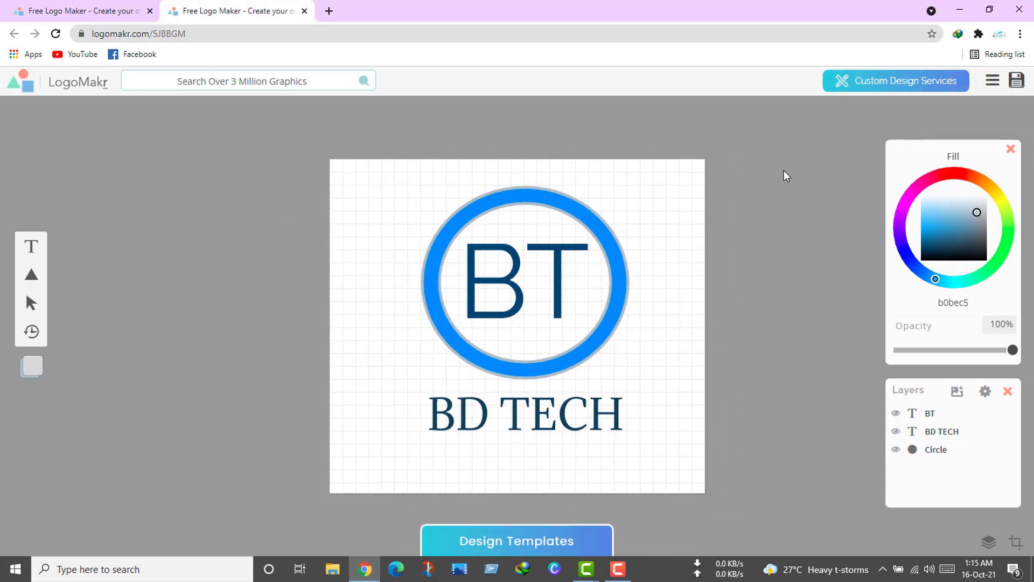
Step: Crop the canvas to a roughly square area closely around the ring and the BD TECH text
click(603, 202)
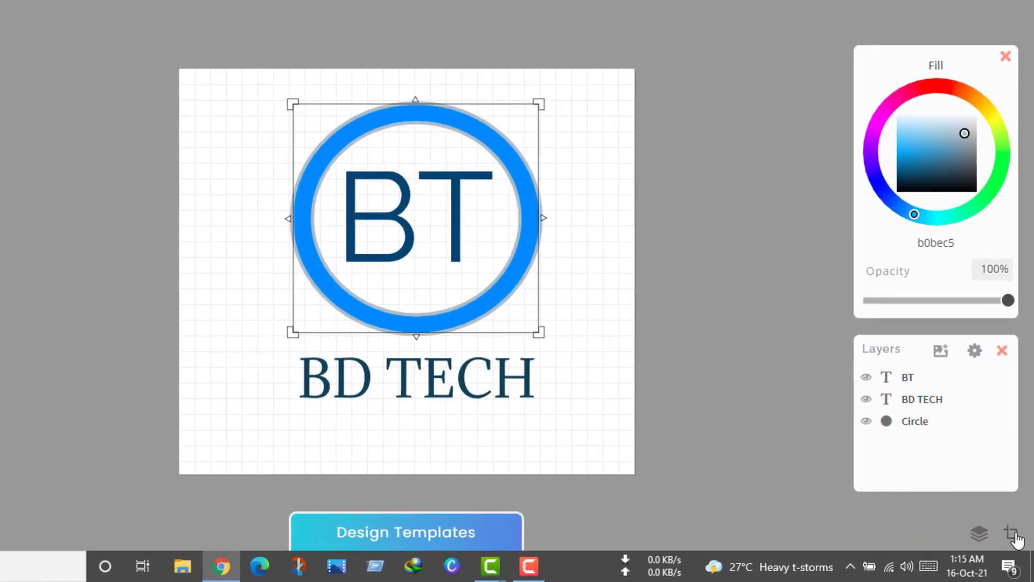
click(1013, 533)
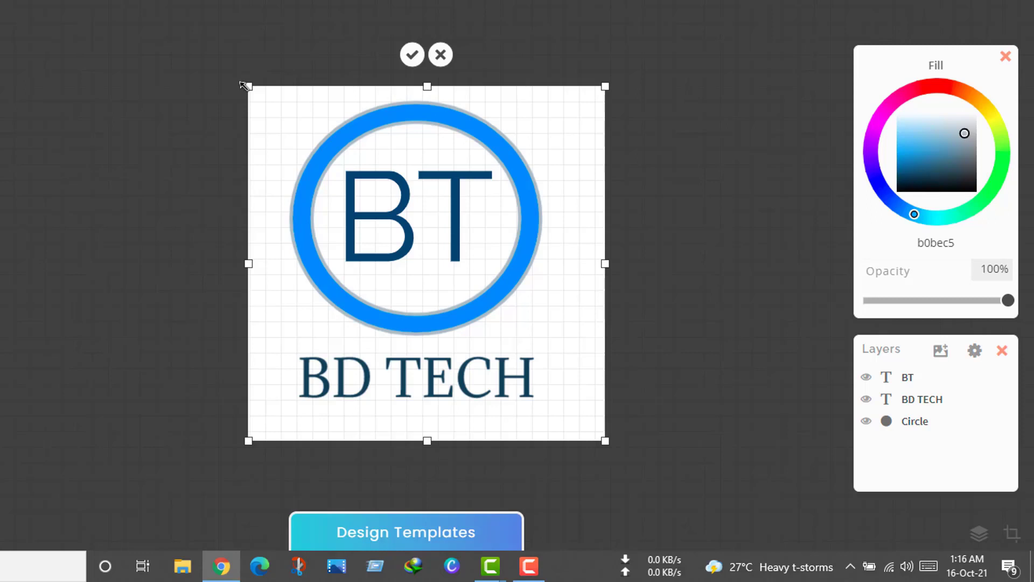
click(415, 56)
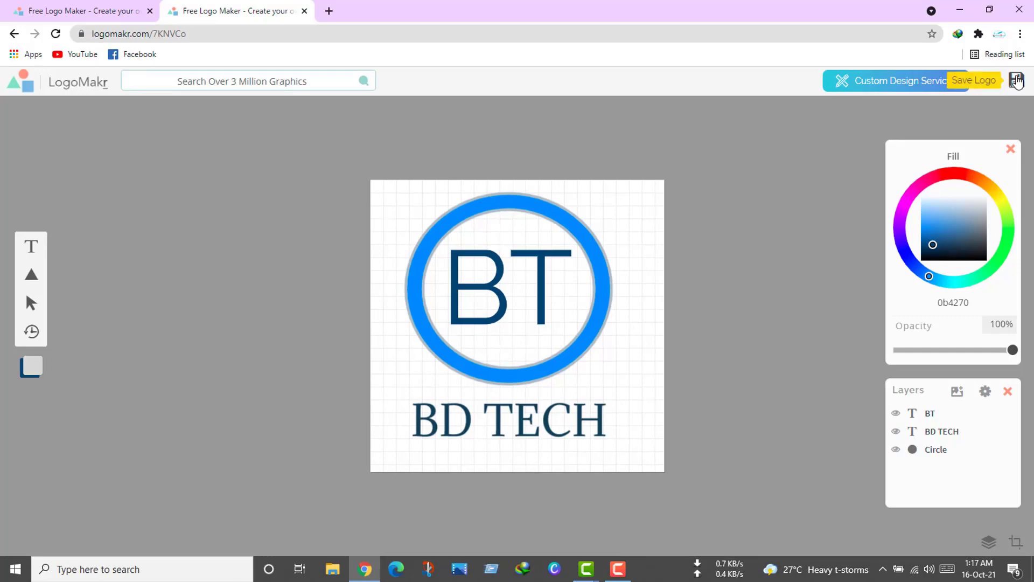
Step: Save the logo and download the free low-resolution file
click(1017, 81)
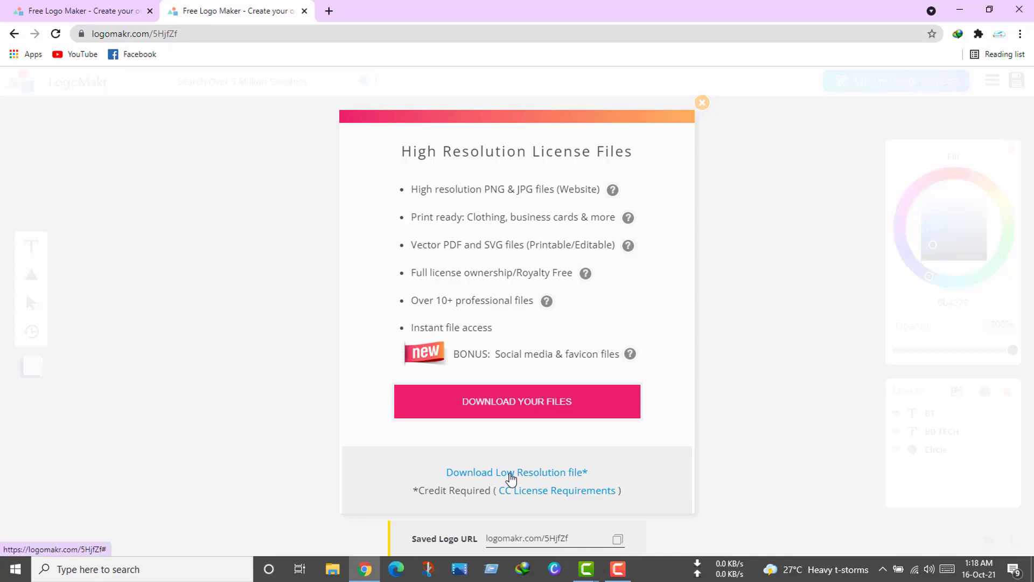
click(512, 472)
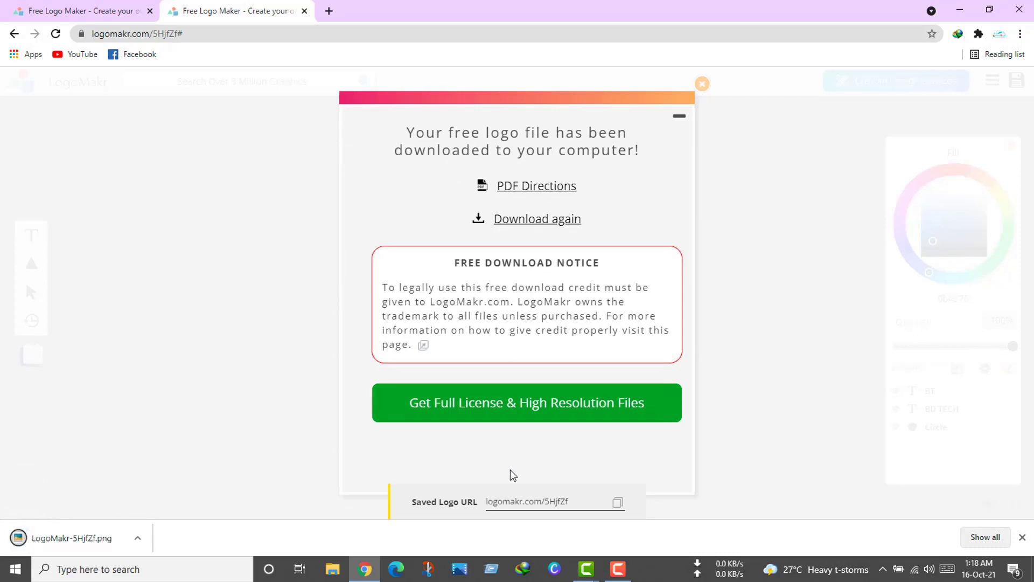